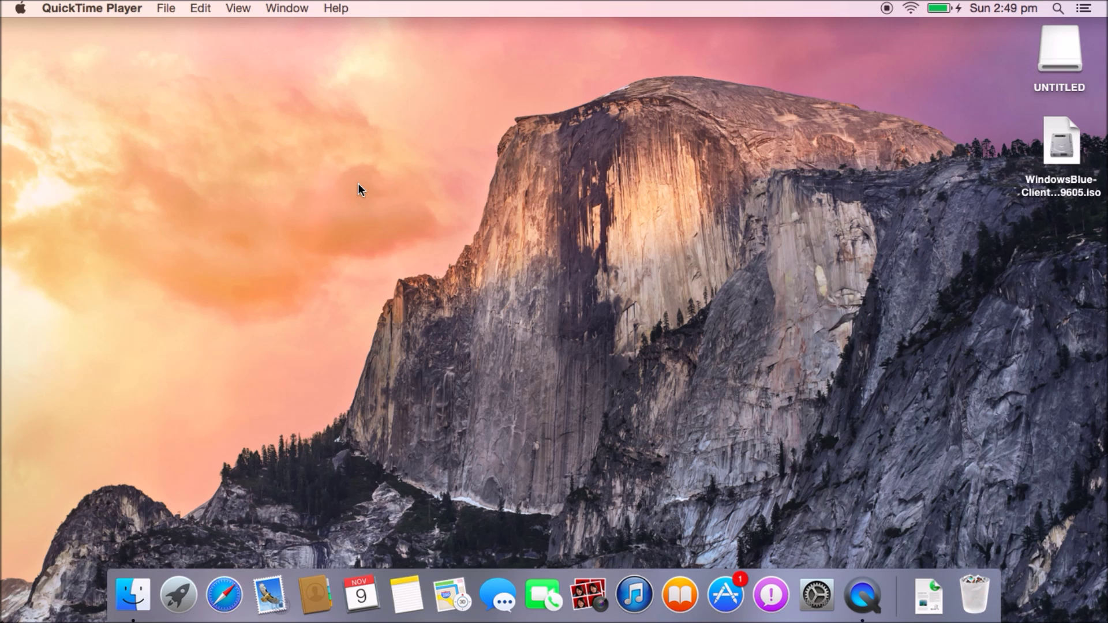
# Check the Mac's OS X Yosemite version and hardware details in About This Mac, then close it
pyautogui.click(274, 131)
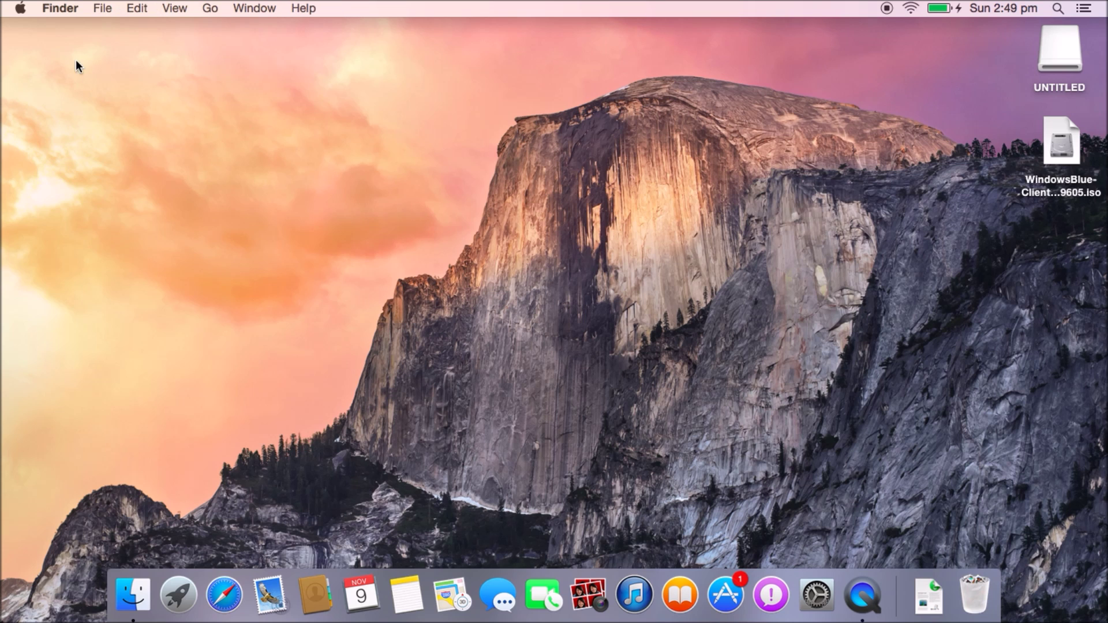
pyautogui.click(20, 9)
pyautogui.click(335, 119)
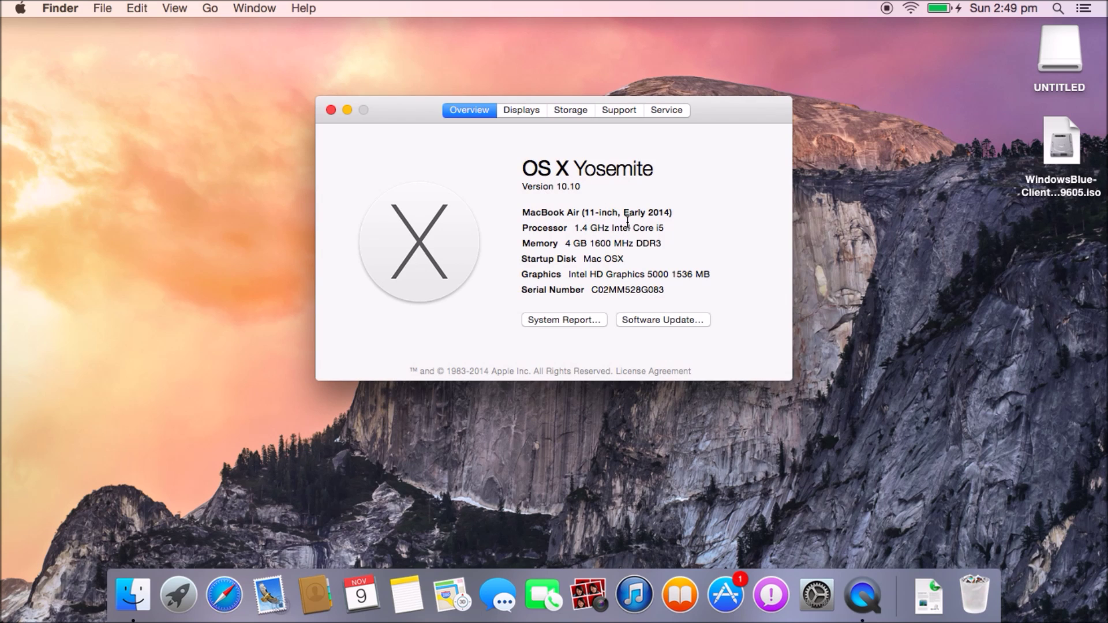
pyautogui.click(332, 110)
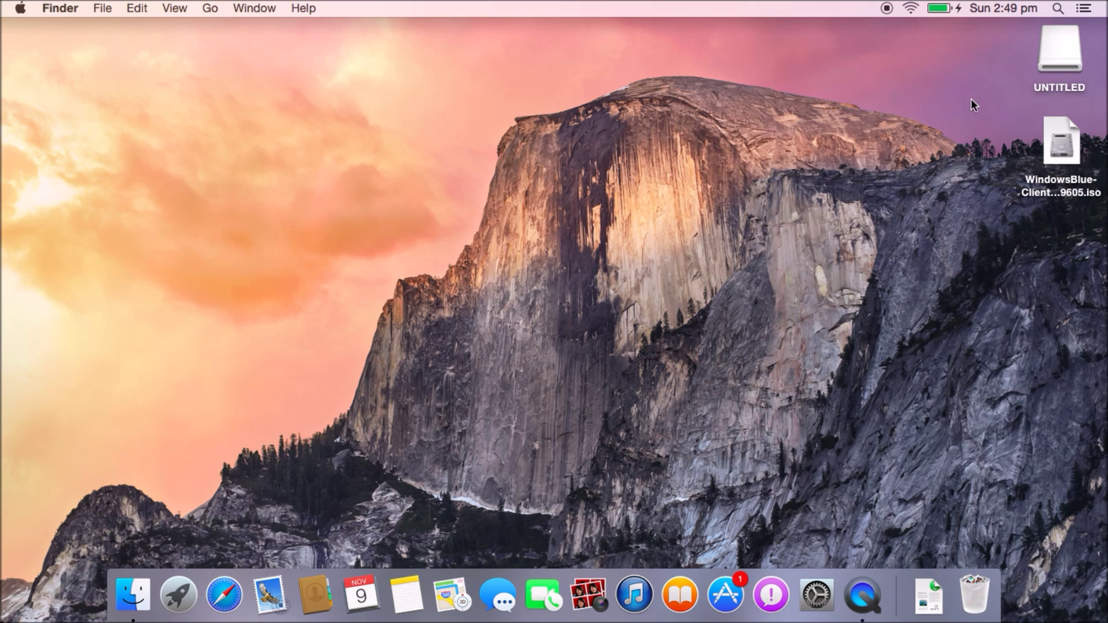
# Look over the UNTITLED drive and Windows ISO file on the desktop
pyautogui.click(1060, 47)
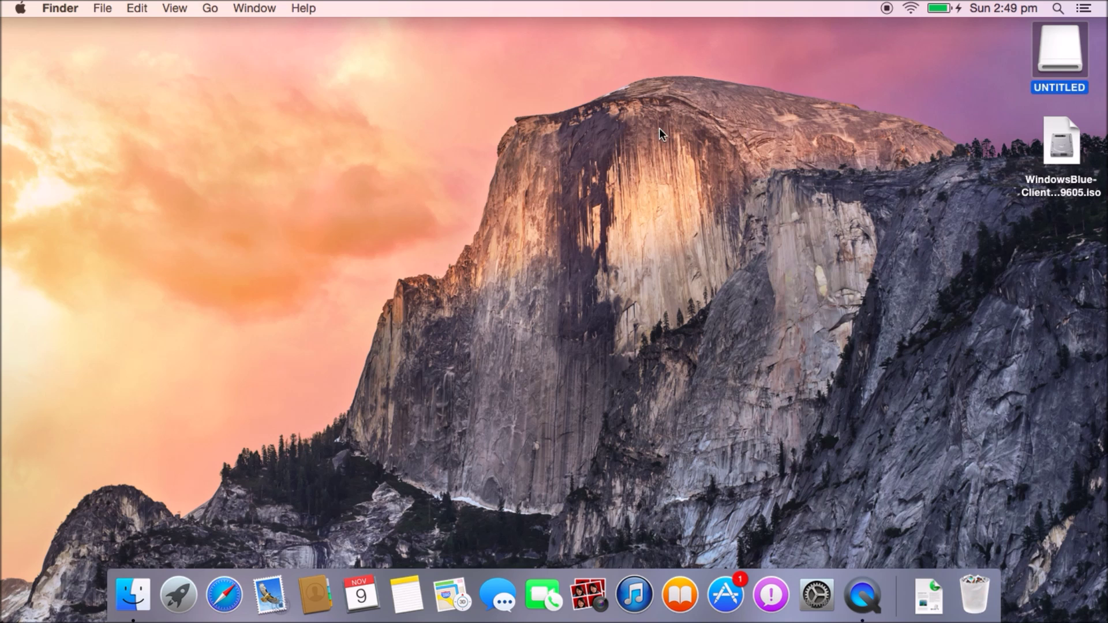
pyautogui.click(1054, 146)
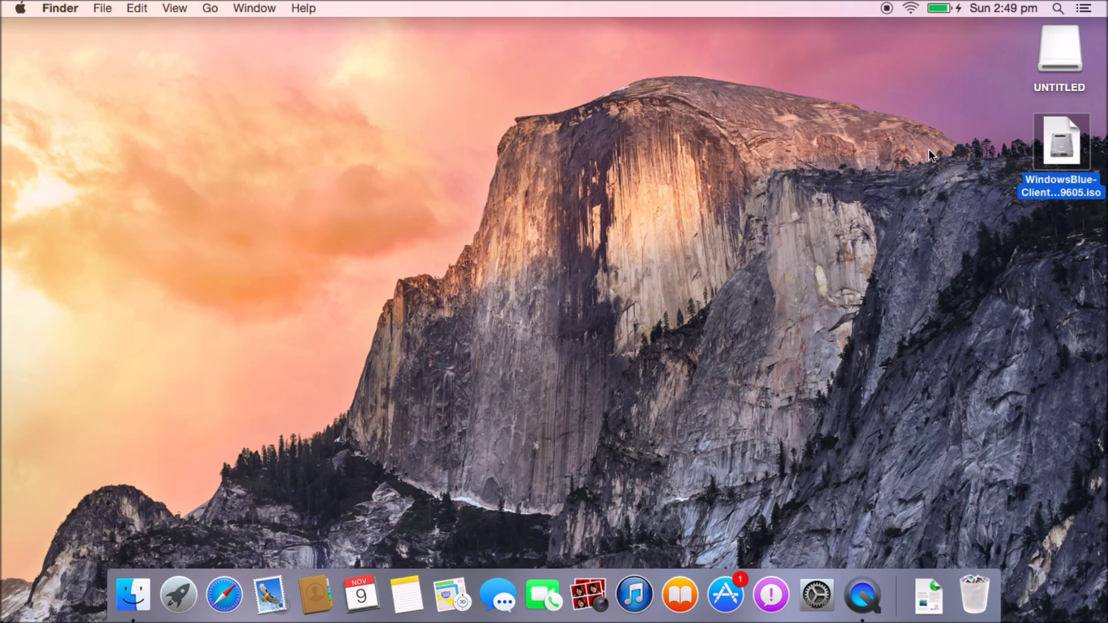
pyautogui.click(758, 125)
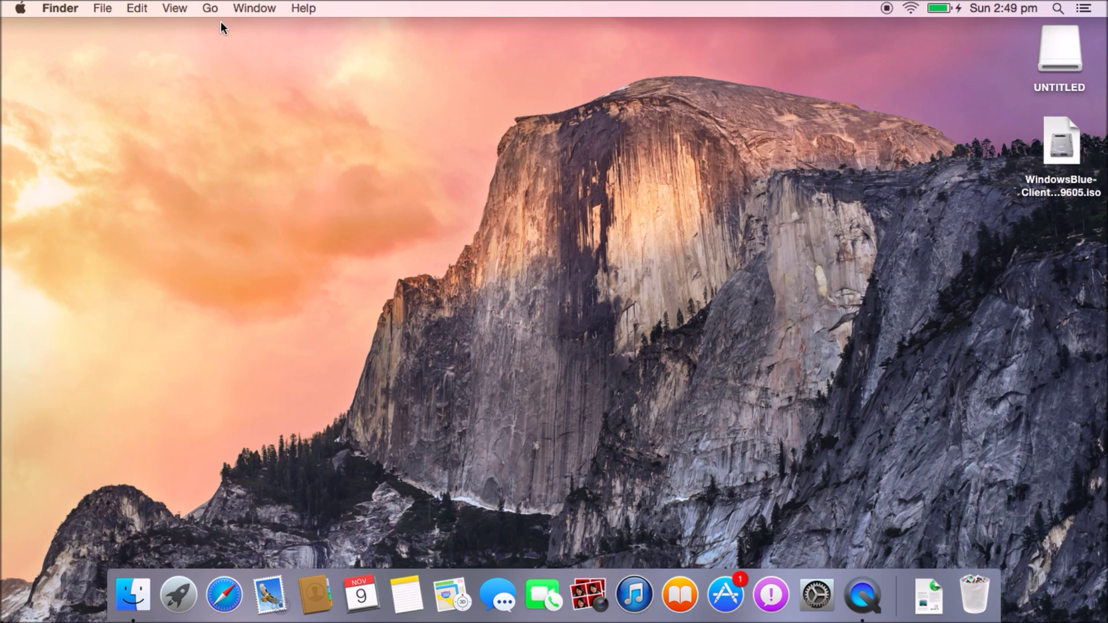
pyautogui.click(211, 9)
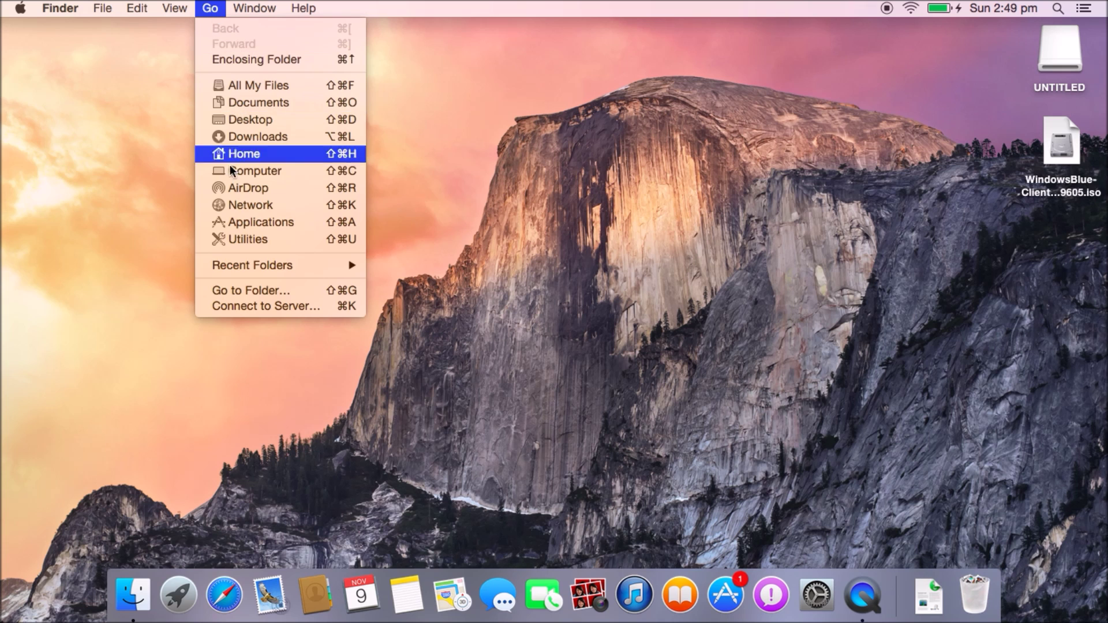
# Launch Disk Utility from Utilities and inspect the 8.01 GB Verbatim drive's UNTITLED volume
pyautogui.click(235, 240)
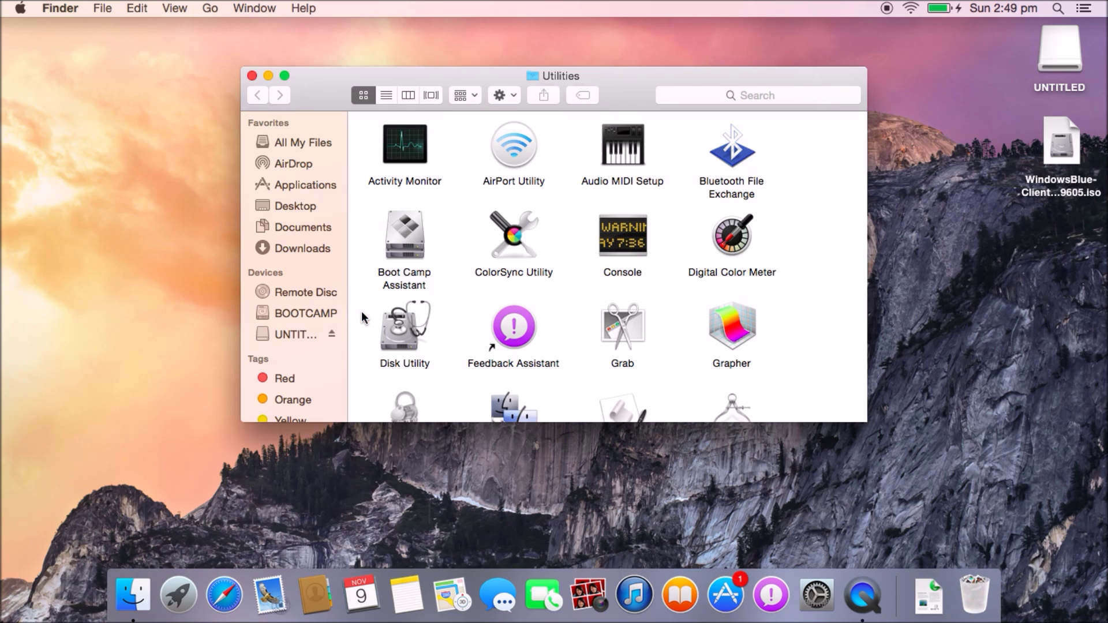
pyautogui.doubleClick(404, 327)
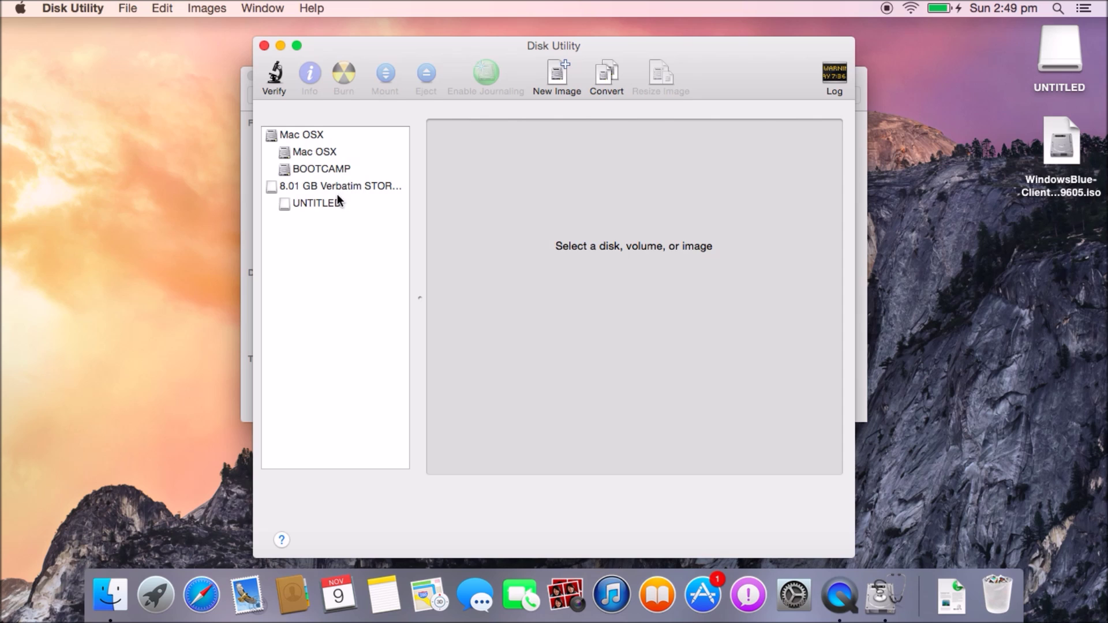
pyautogui.click(340, 188)
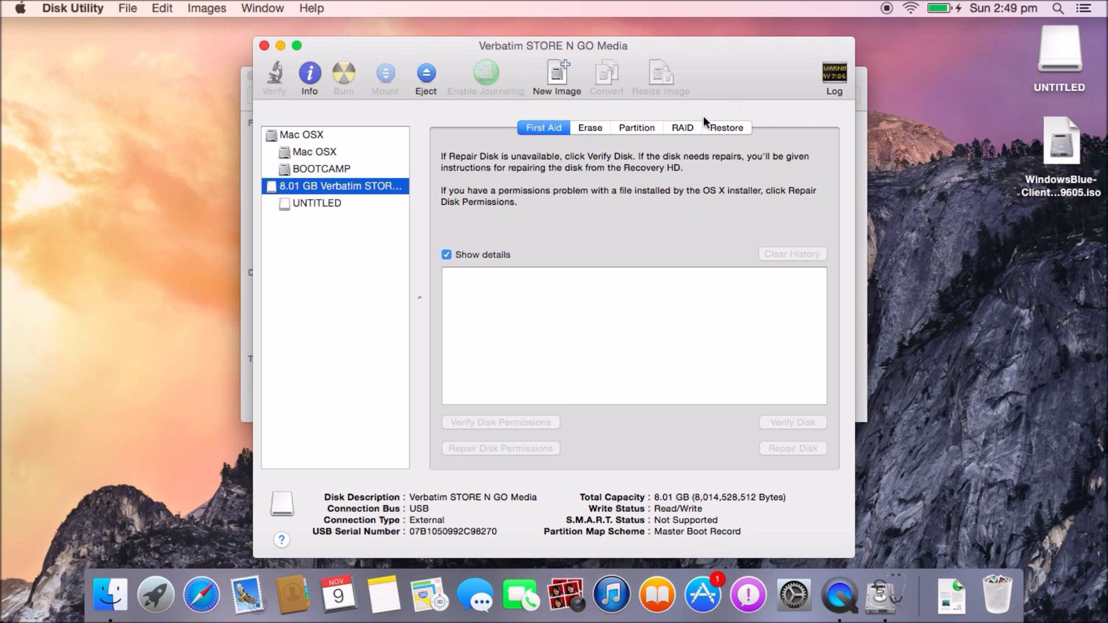
pyautogui.click(333, 204)
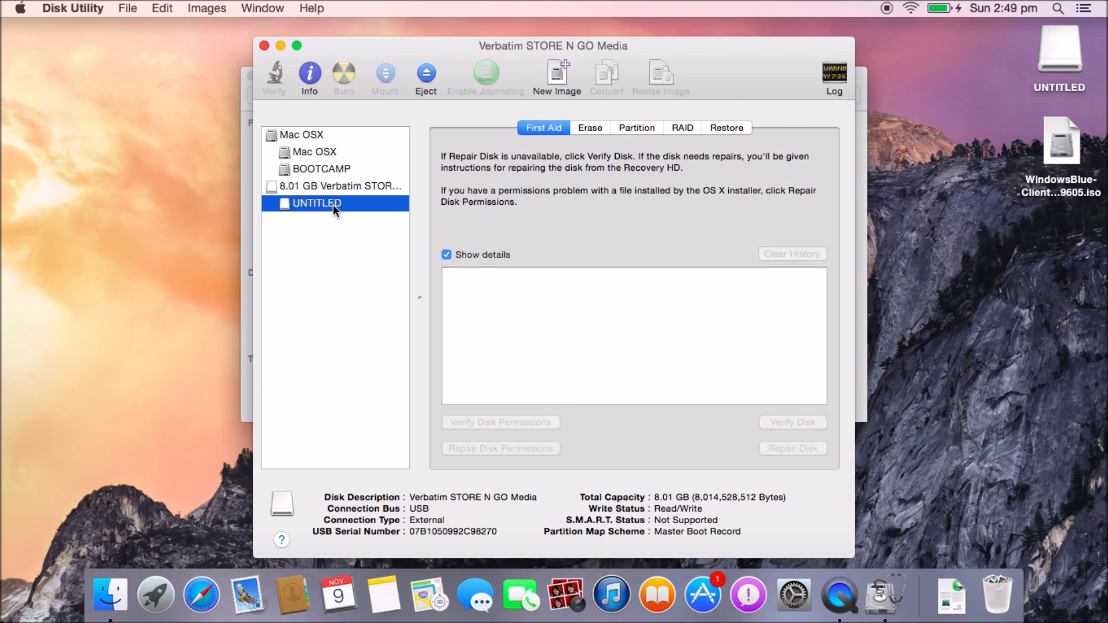
# Quit Disk Utility and check the UNTITLED drive and Windows ISO on the desktop
pyautogui.click(1060, 58)
pyautogui.click(264, 45)
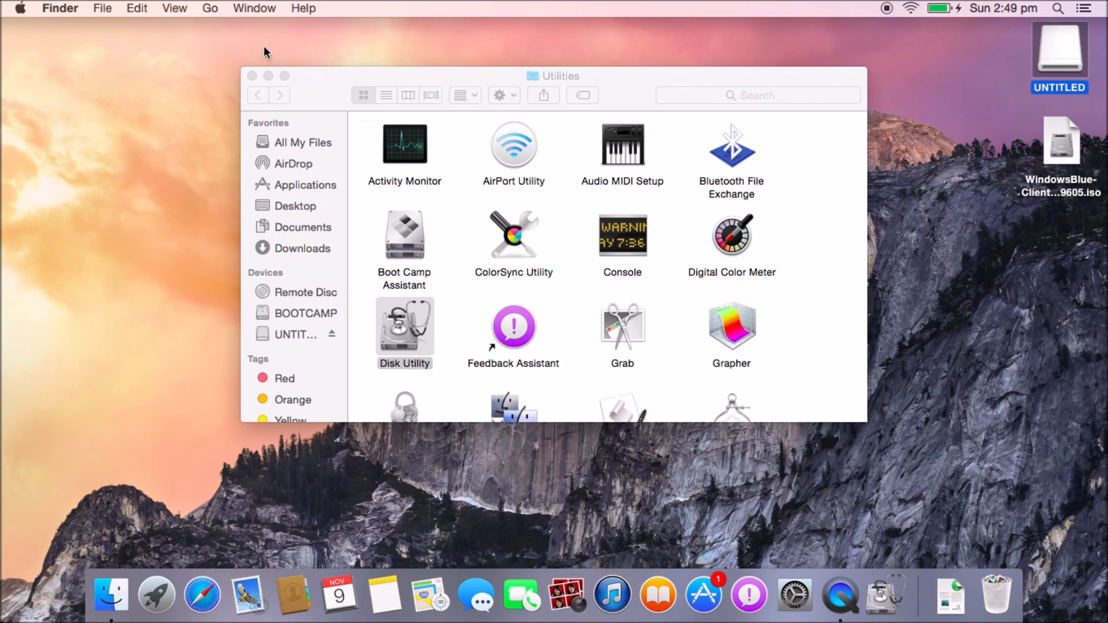
pyautogui.click(1058, 162)
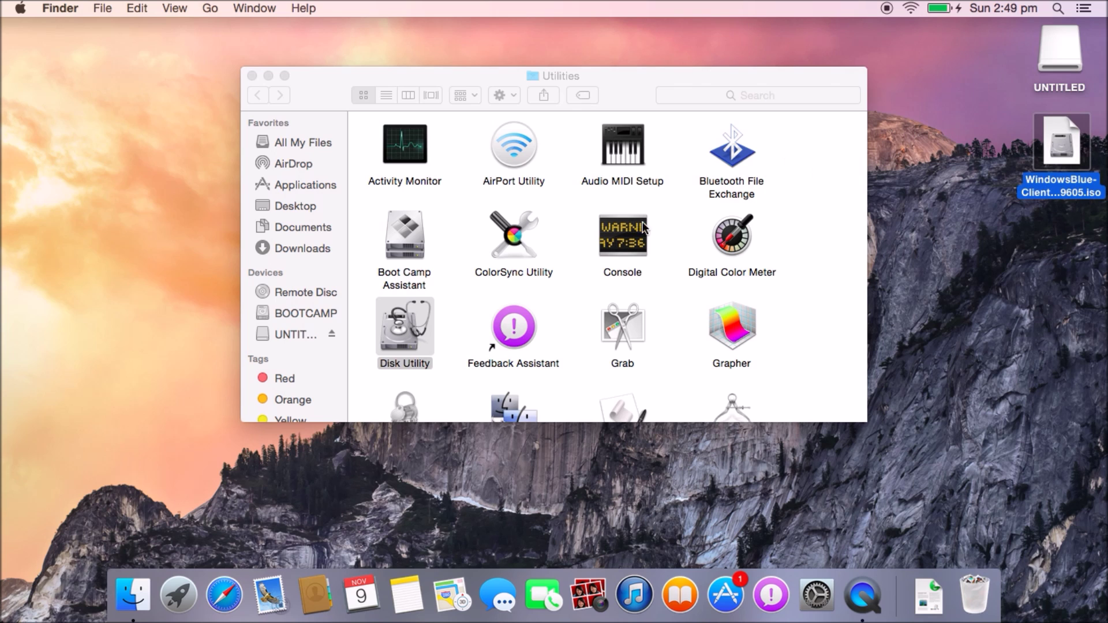
pyautogui.click(251, 418)
# Launch Safari and search the 123myIT site for 'create iso'
pyautogui.click(223, 593)
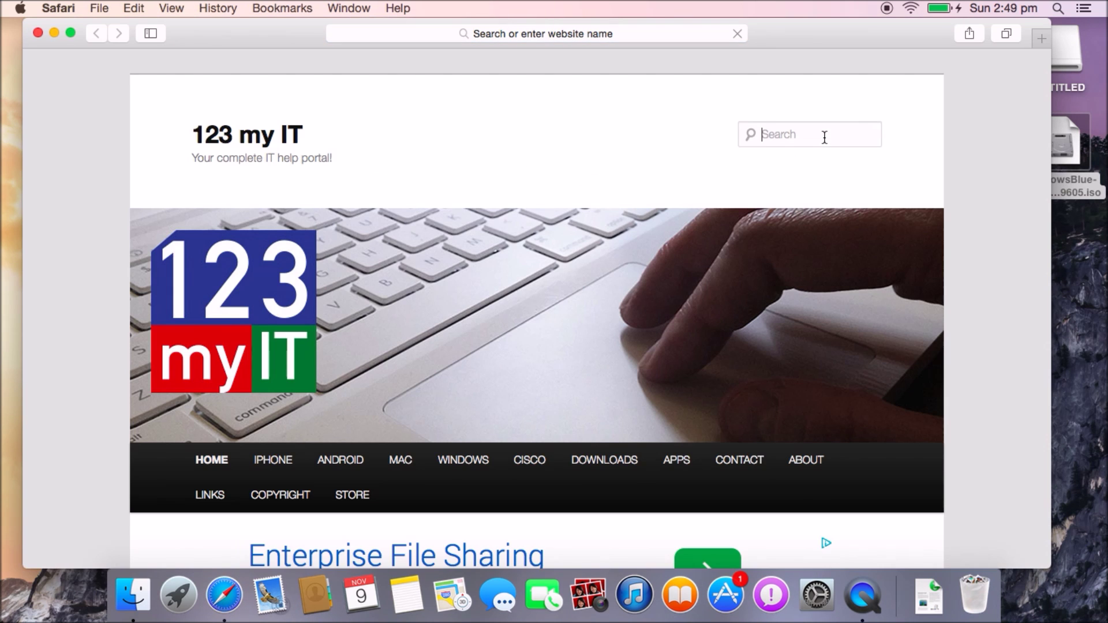
pyautogui.click(824, 137)
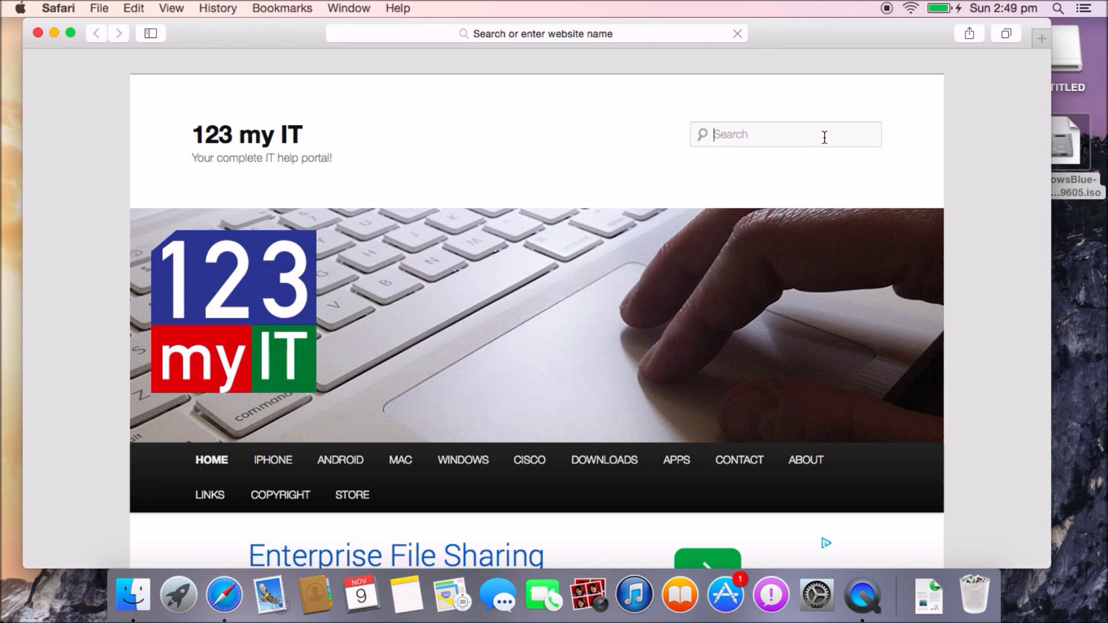
pyautogui.write('create iso')
pyautogui.press('Return')
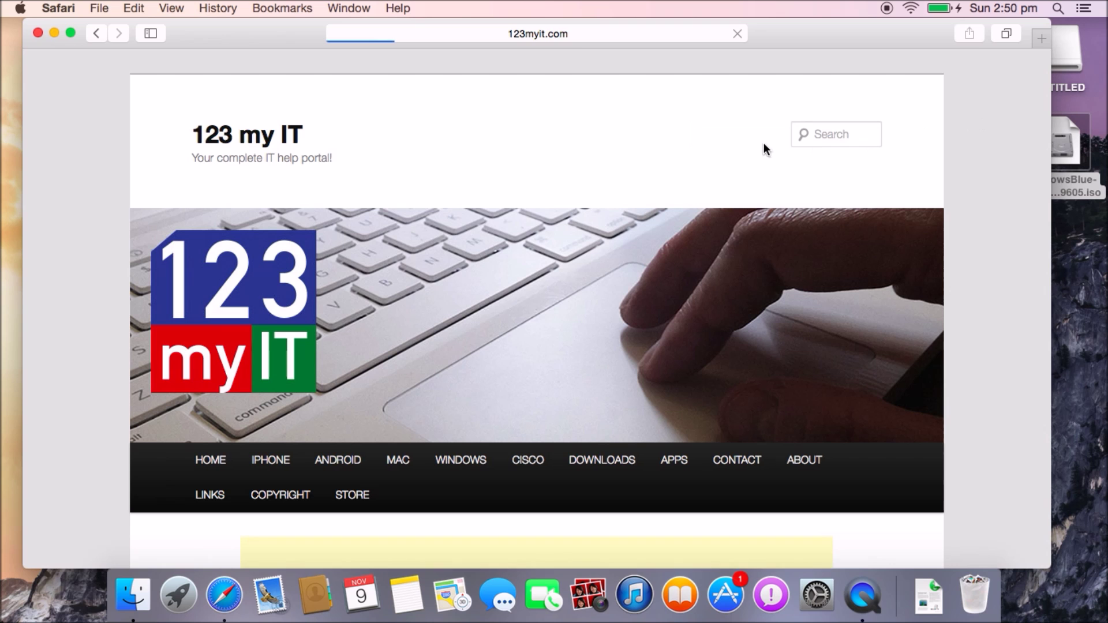
# Open and read the 'How to create an ISO file on a Mac' post
pyautogui.scroll(-5, 749, 314)
pyautogui.scroll(-8, 750, 315)
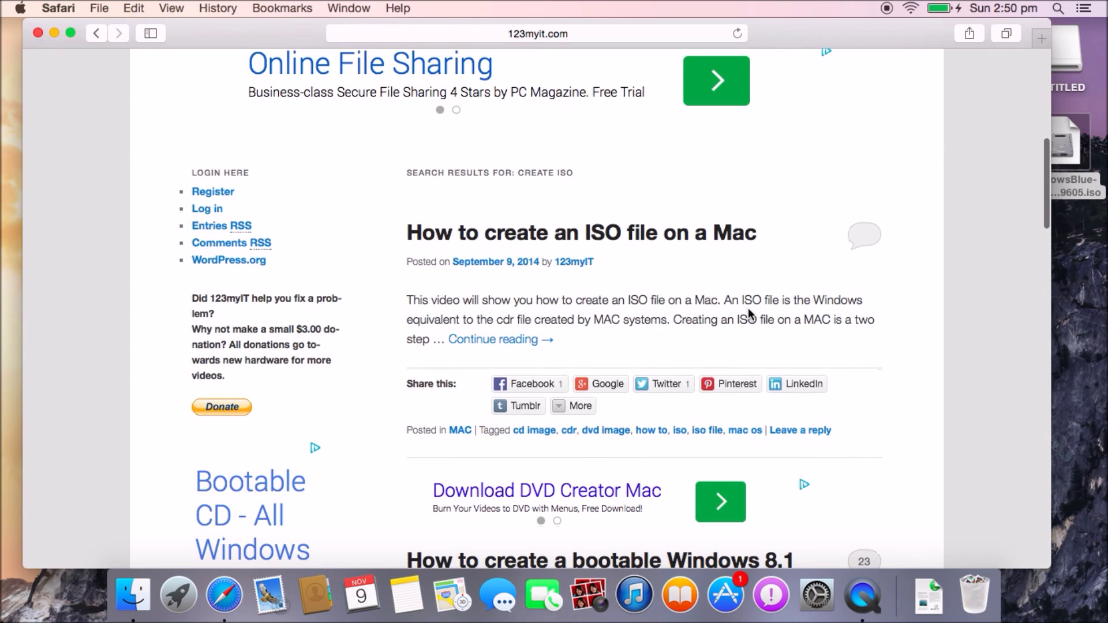
pyautogui.scroll(-2, 748, 311)
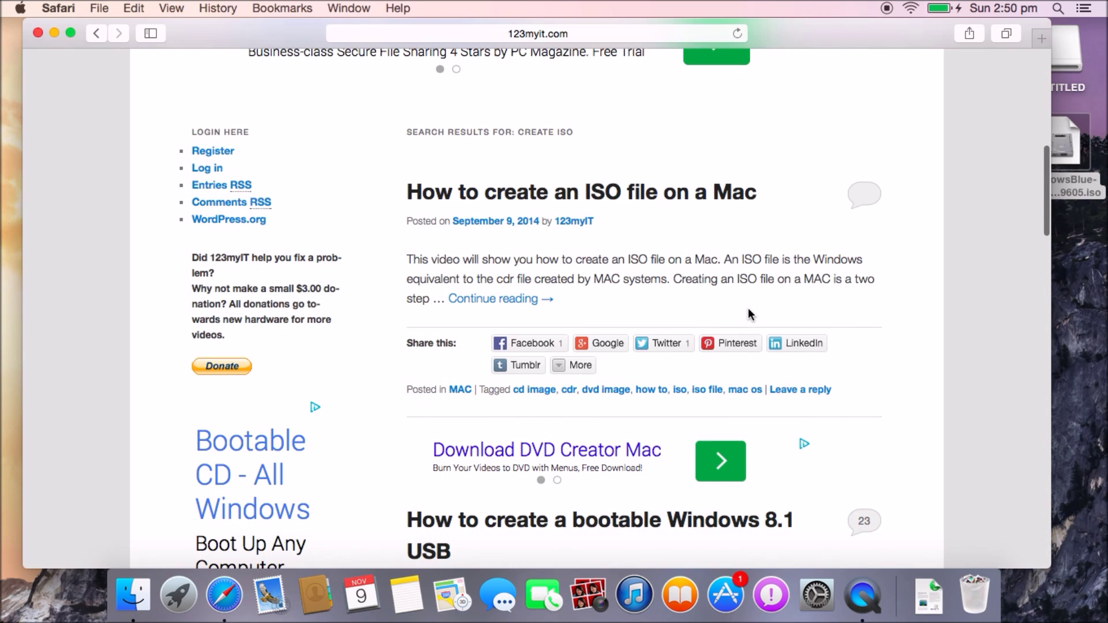
pyautogui.click(717, 197)
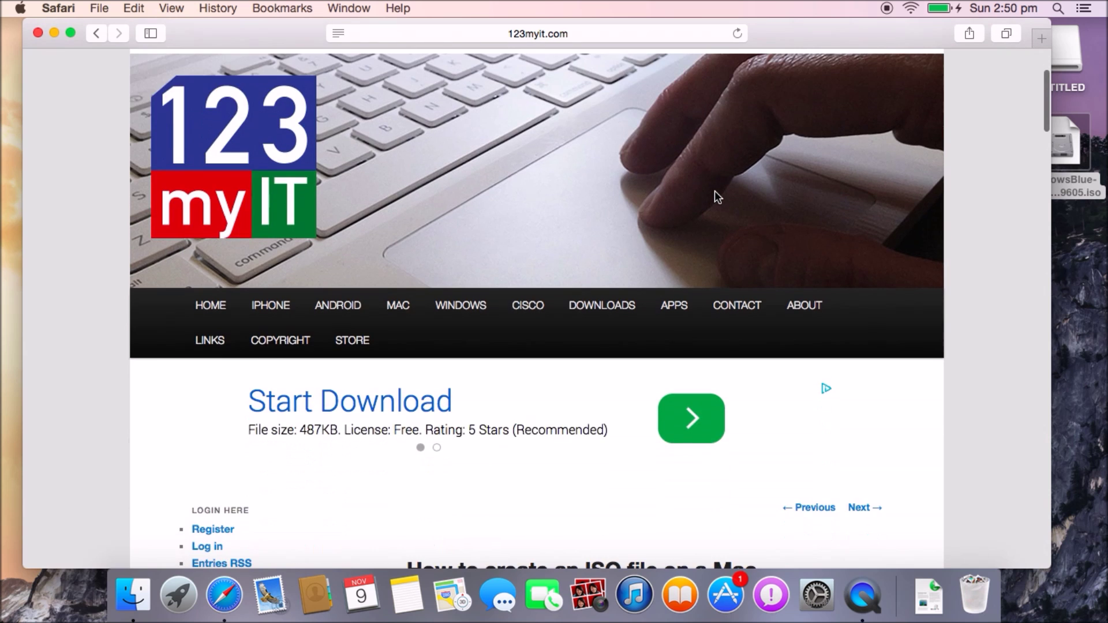
pyautogui.scroll(-10, 715, 196)
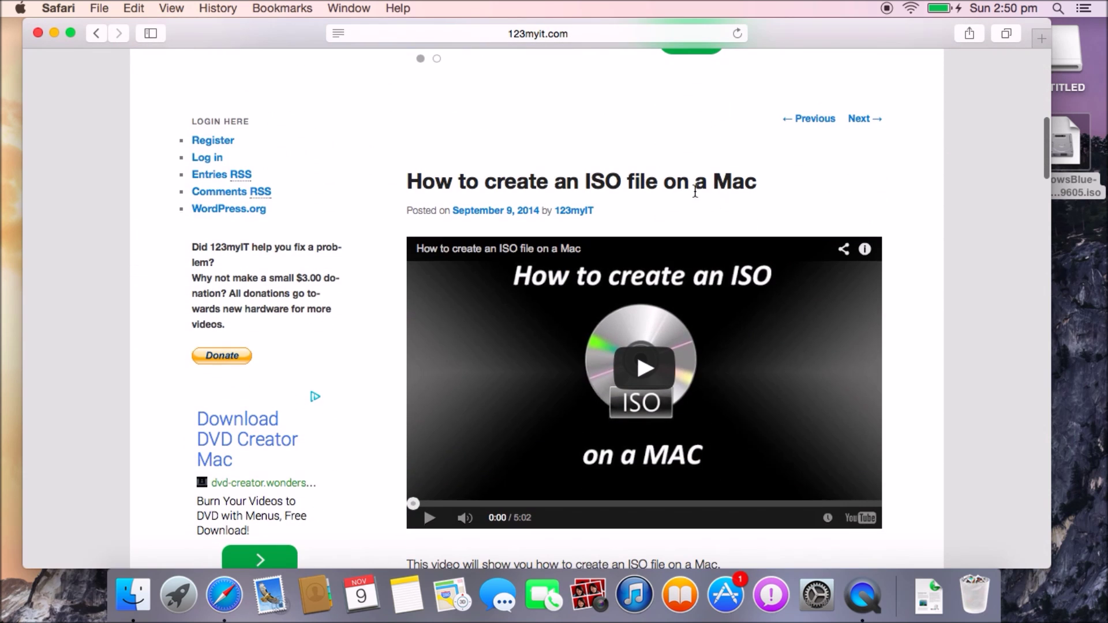
pyautogui.scroll(10, 676, 230)
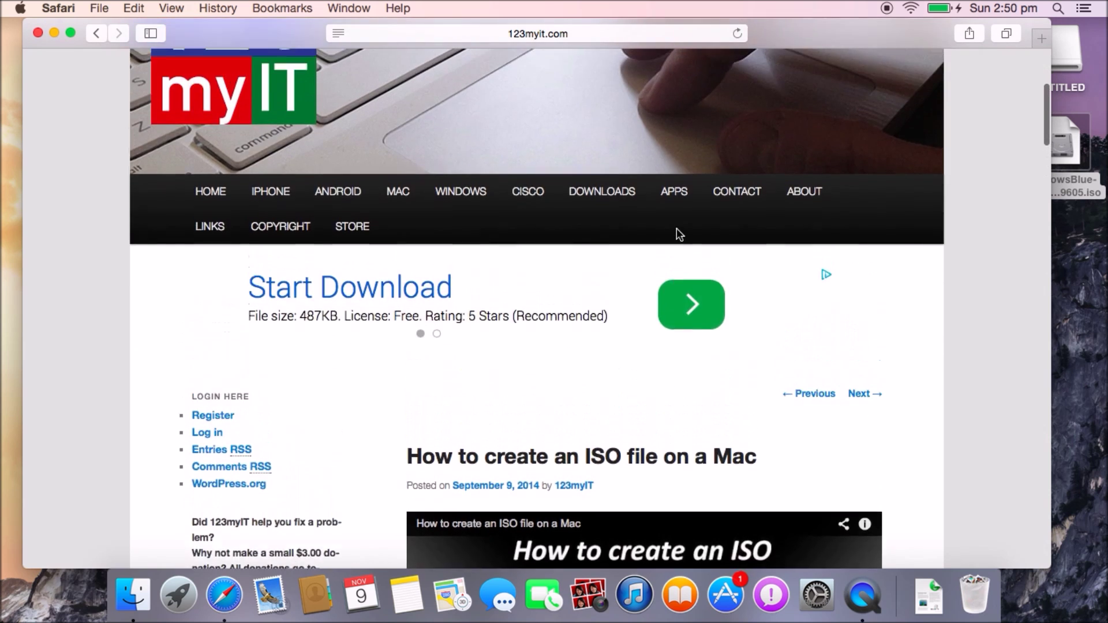
pyautogui.scroll(3, 678, 235)
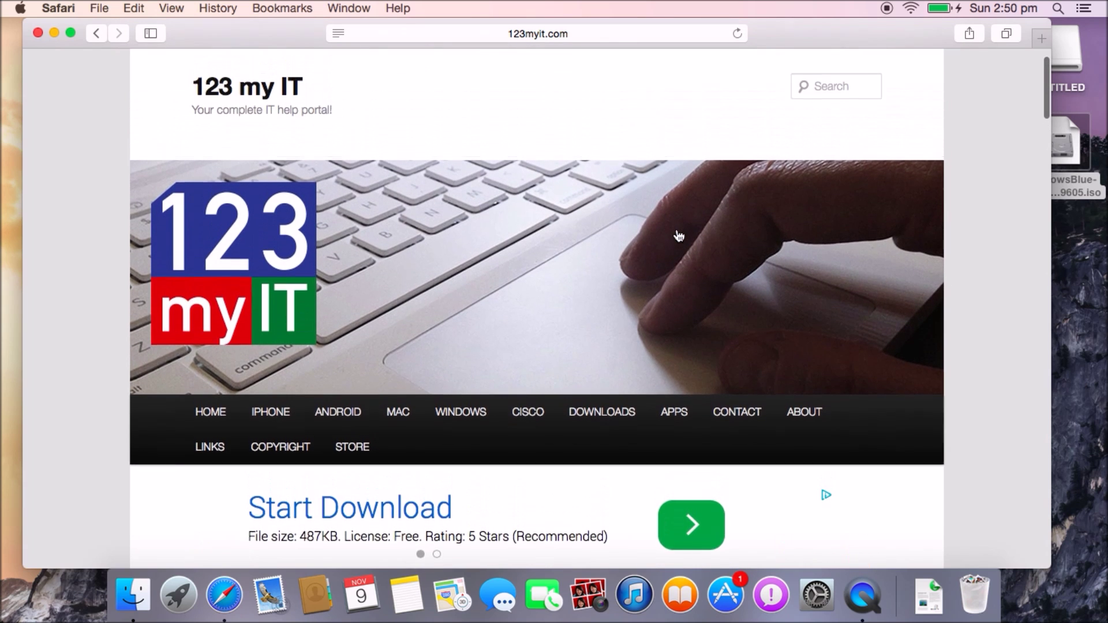
pyautogui.scroll(-3, 678, 236)
pyautogui.scroll(-2, 678, 236)
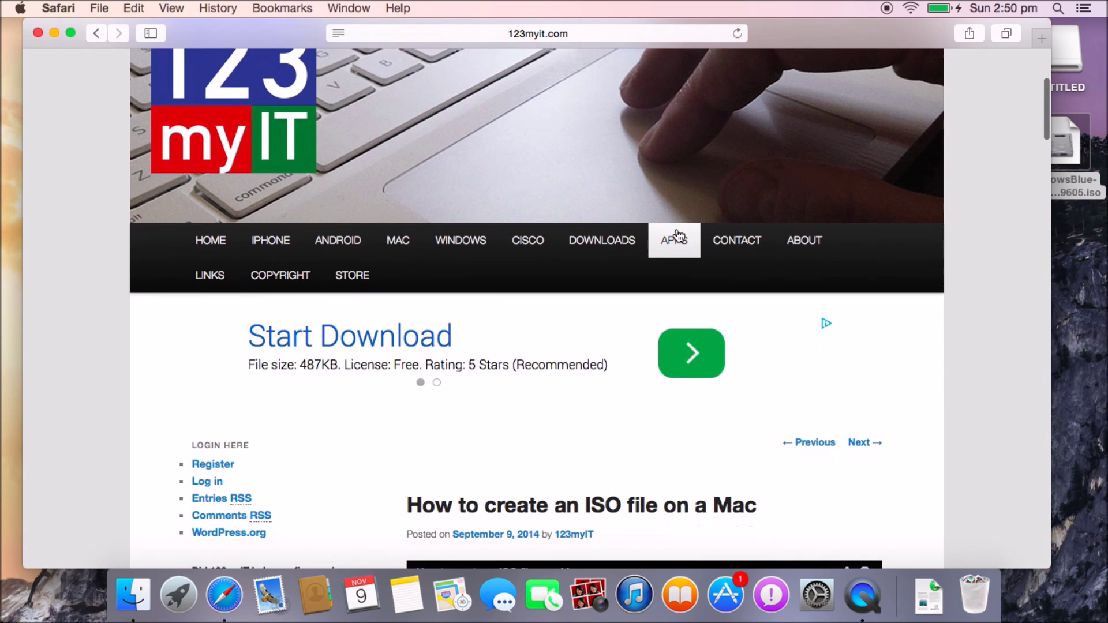
pyautogui.click(592, 242)
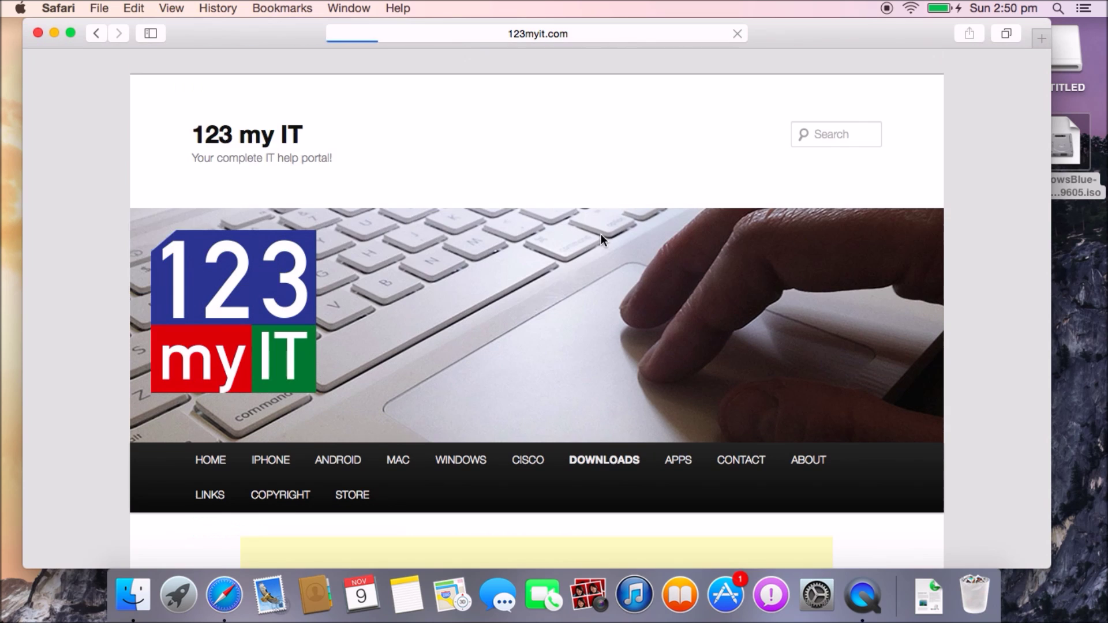
# Scroll through the 123myIT Downloads page listings
pyautogui.scroll(-15, 600, 234)
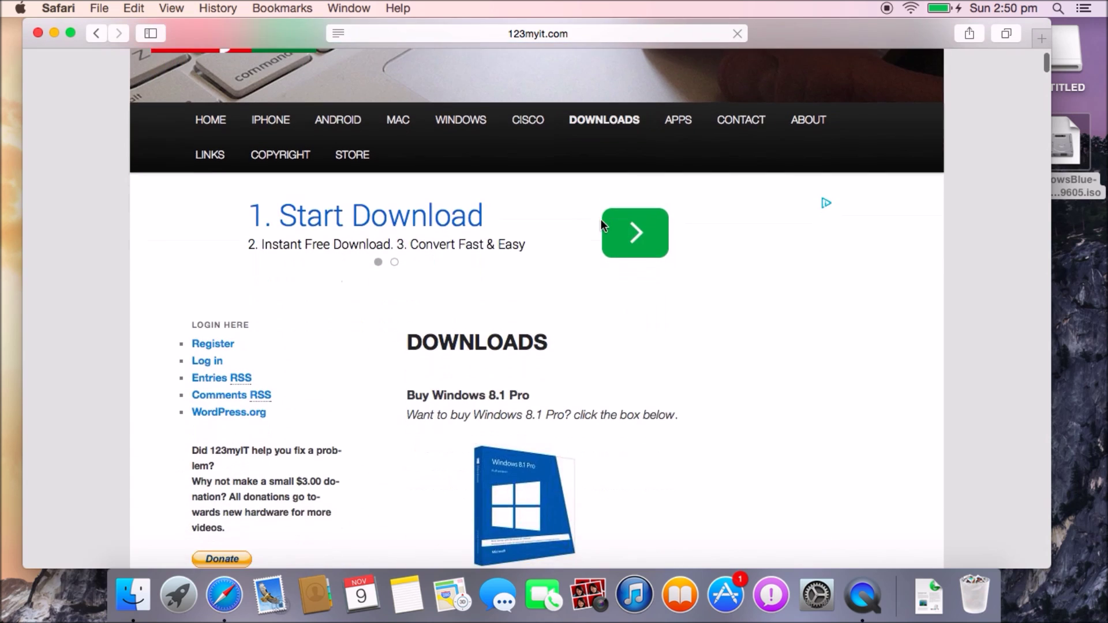
pyautogui.scroll(-10, 601, 220)
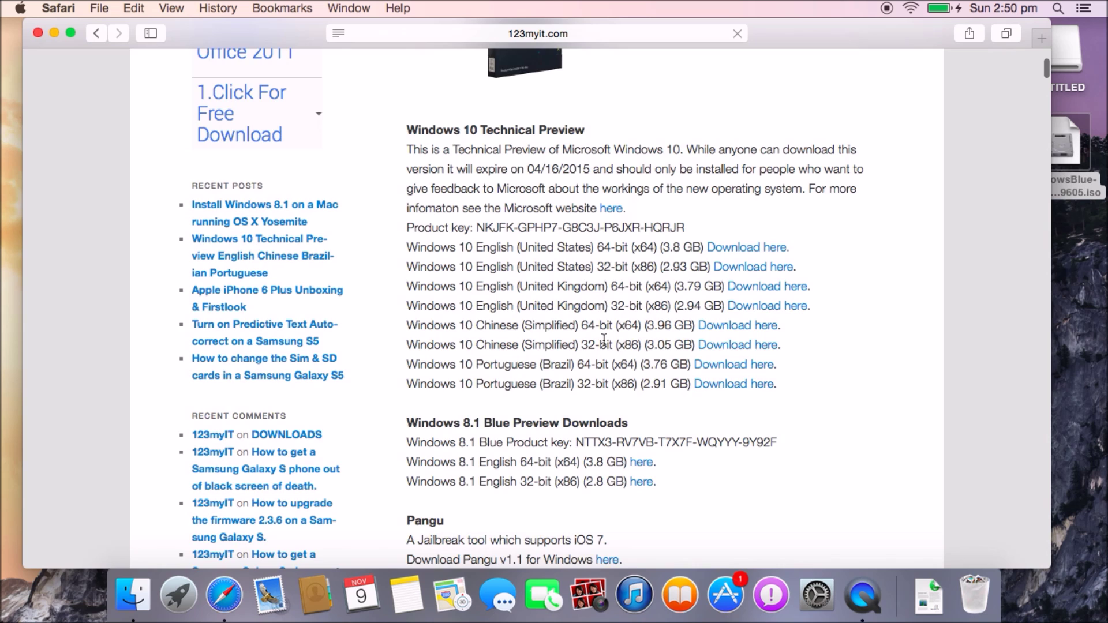
pyautogui.scroll(-4, 603, 340)
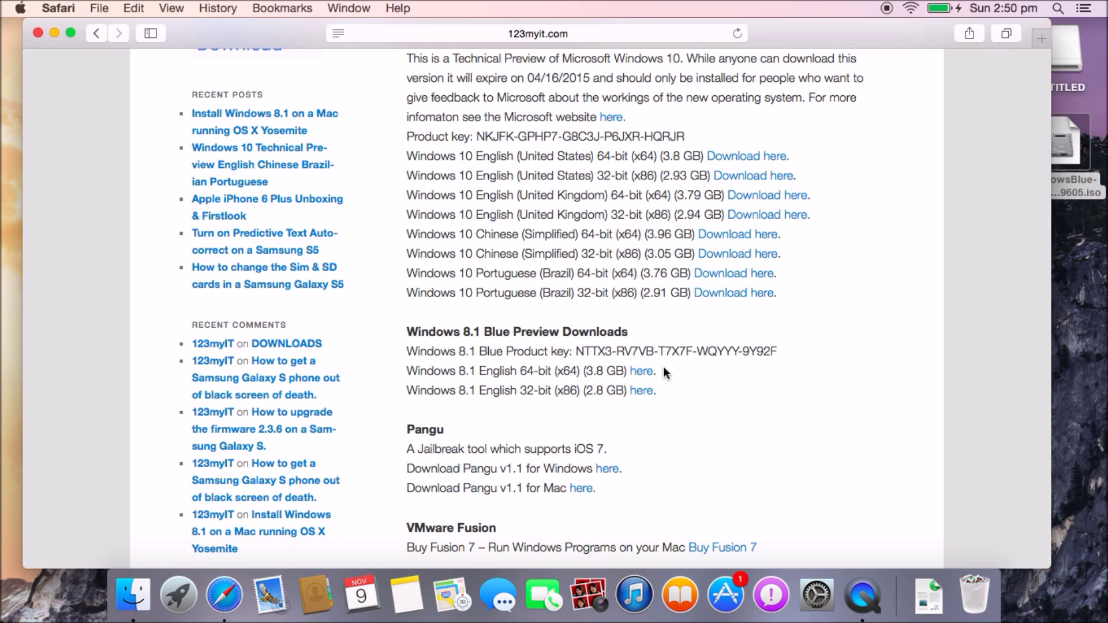
pyautogui.scroll(20, 663, 366)
pyautogui.scroll(5, 664, 369)
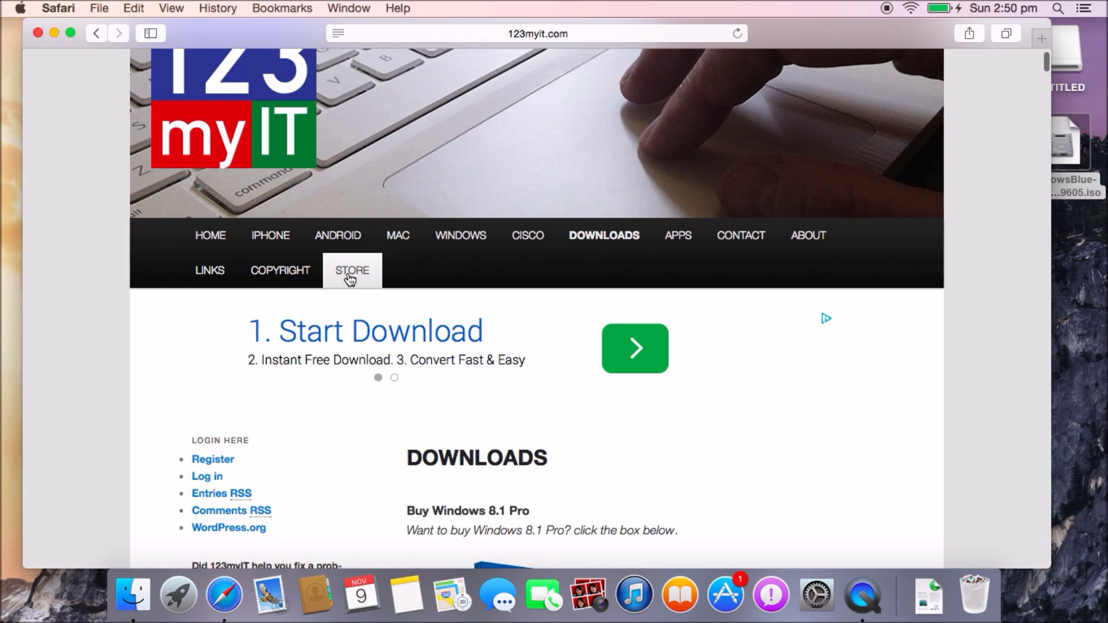
# Browse the Store page's Windows 8.1 offerings, then minimise Safari
pyautogui.click(350, 279)
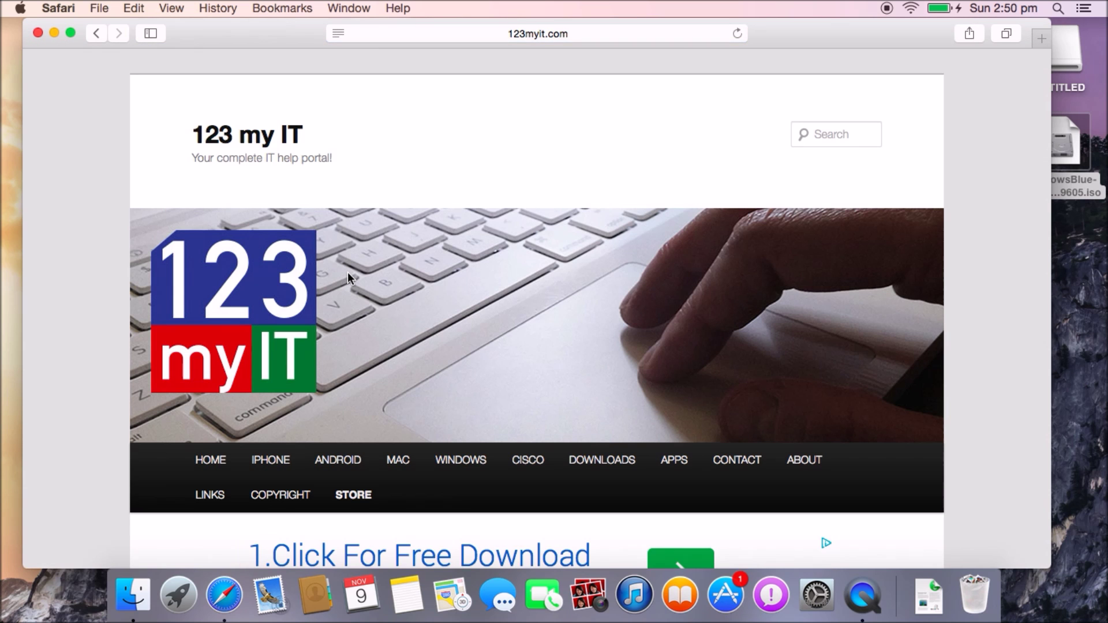
pyautogui.scroll(-10, 348, 272)
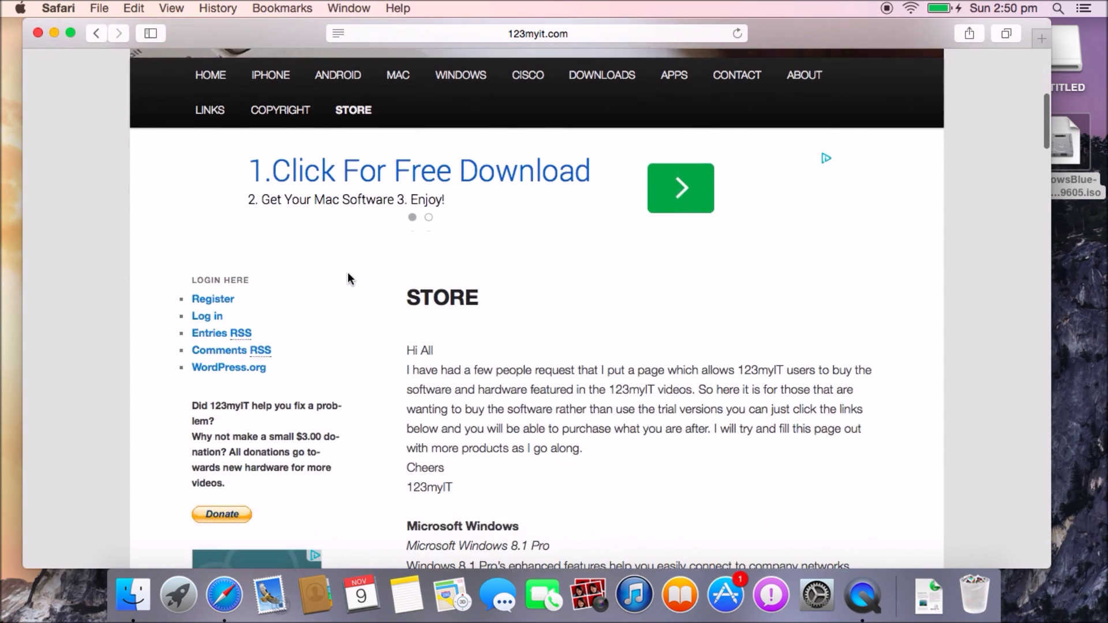
pyautogui.scroll(-3, 348, 272)
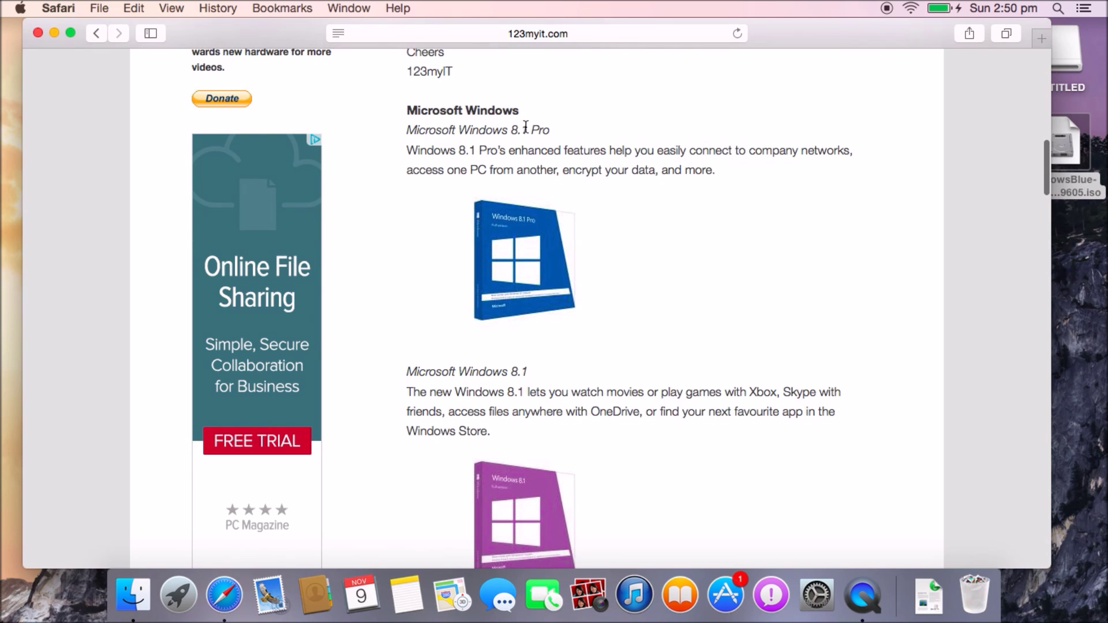
pyautogui.scroll(-4, 502, 317)
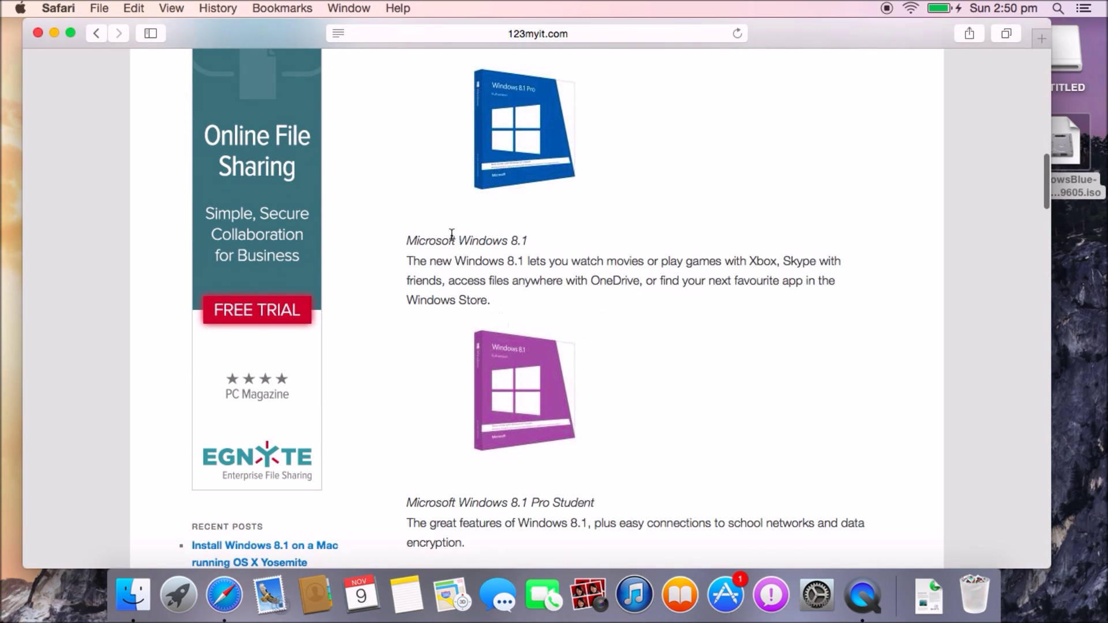
pyautogui.scroll(-3, 615, 240)
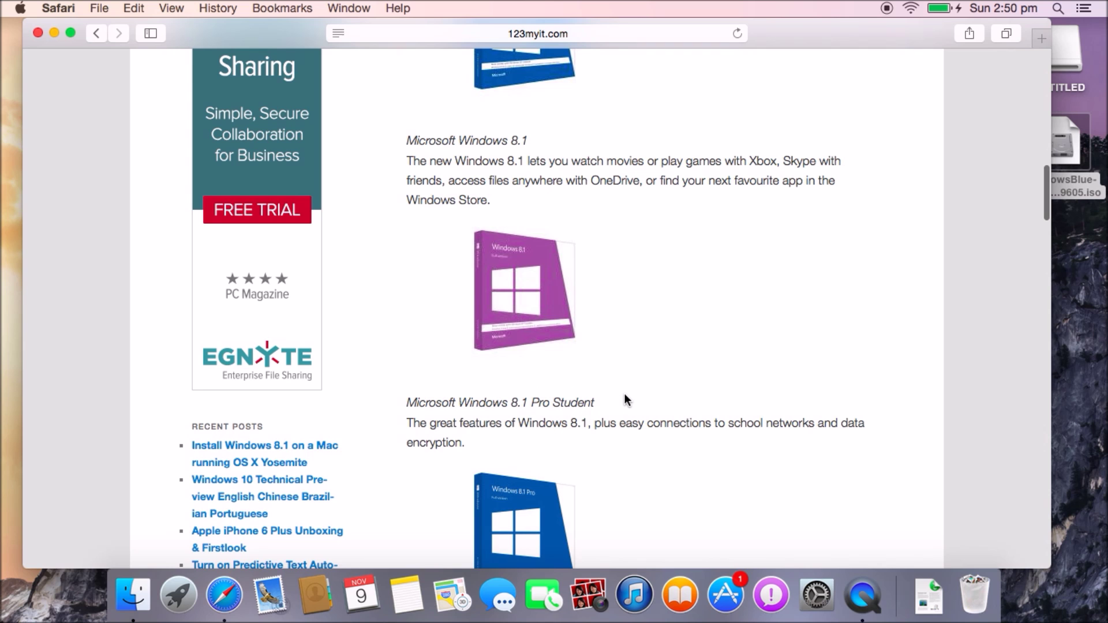
pyautogui.scroll(5, 623, 400)
pyautogui.scroll(7, 619, 494)
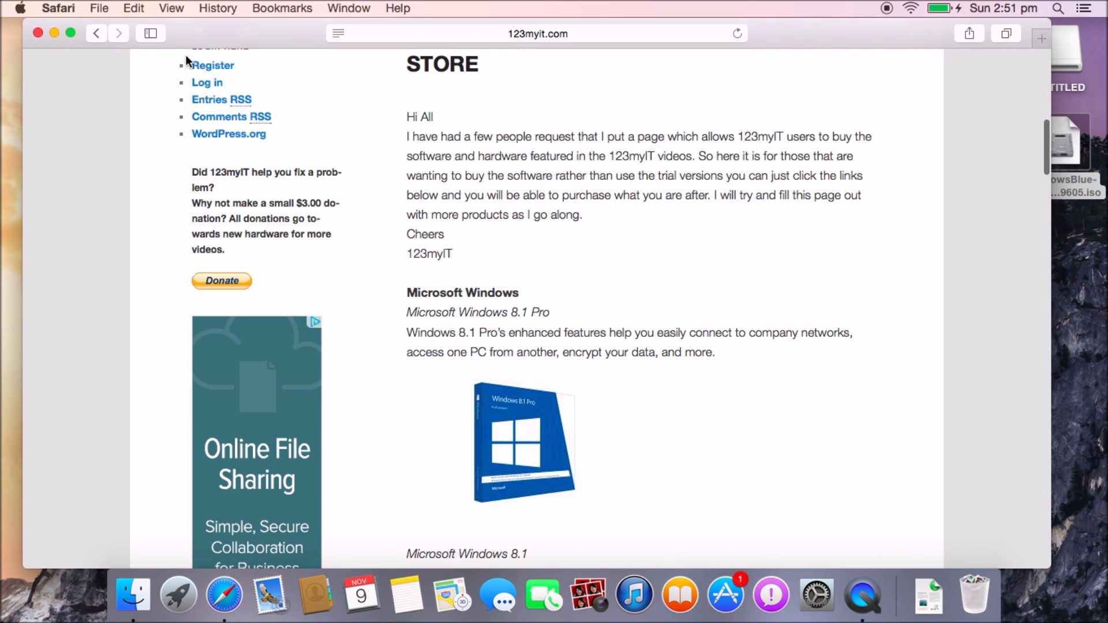
pyautogui.click(55, 33)
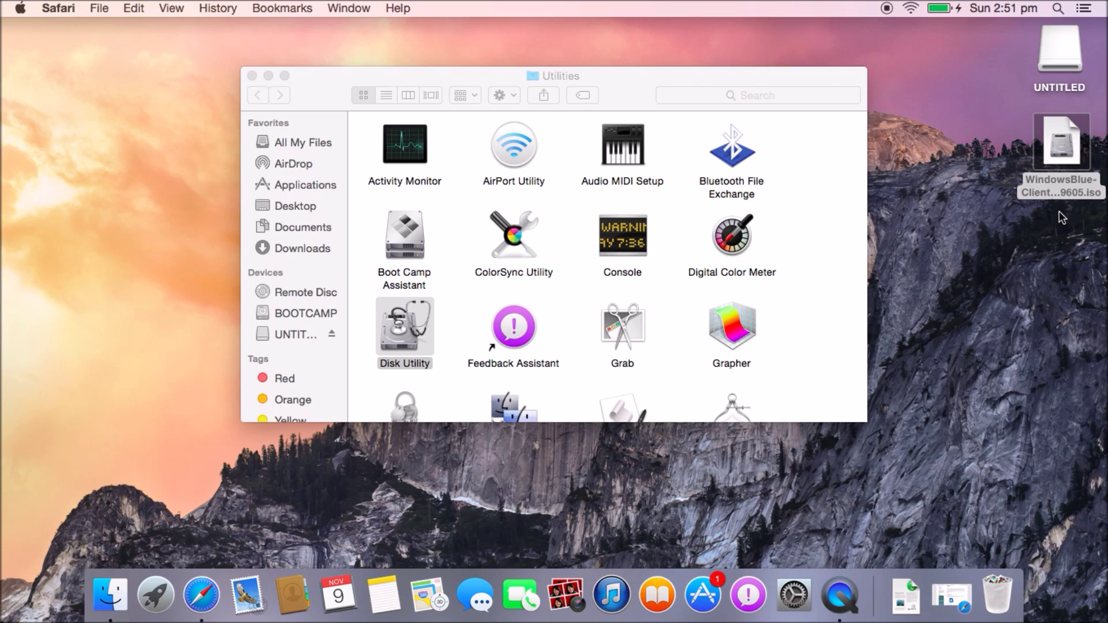
# Launch Boot Camp Assistant by searching 'boot' in Spotlight
pyautogui.click(1059, 177)
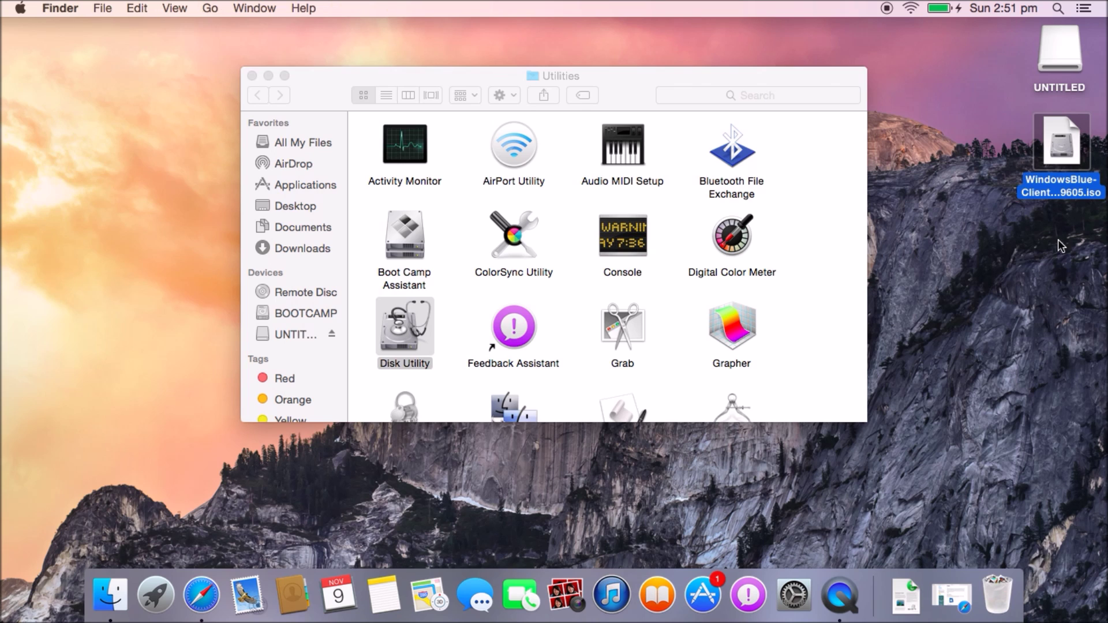
pyautogui.click(1061, 55)
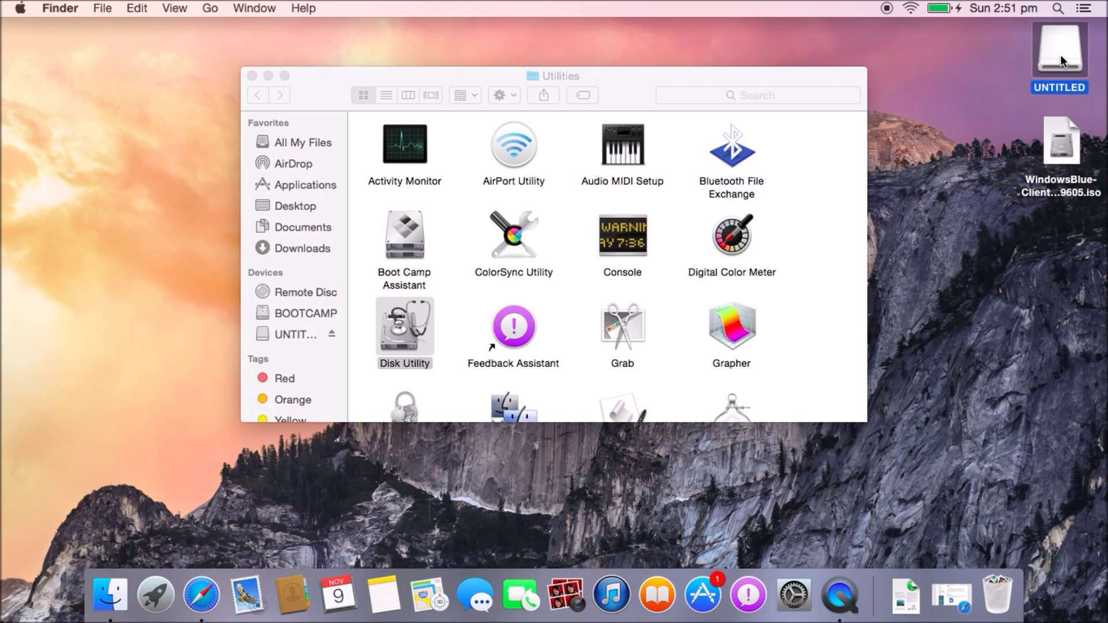
pyautogui.click(990, 77)
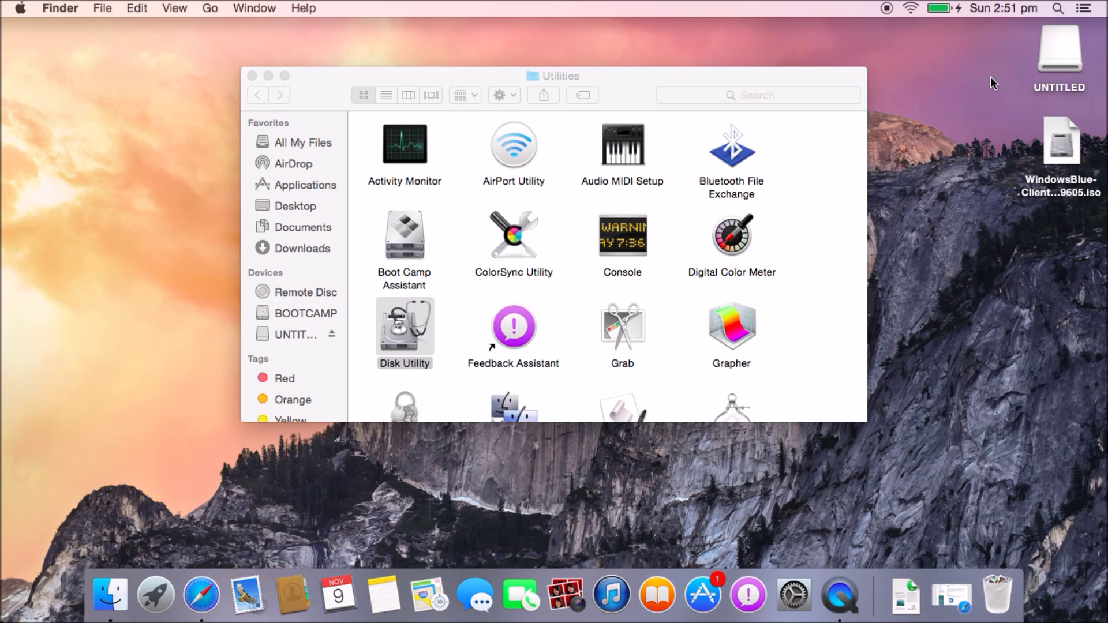
pyautogui.click(1058, 8)
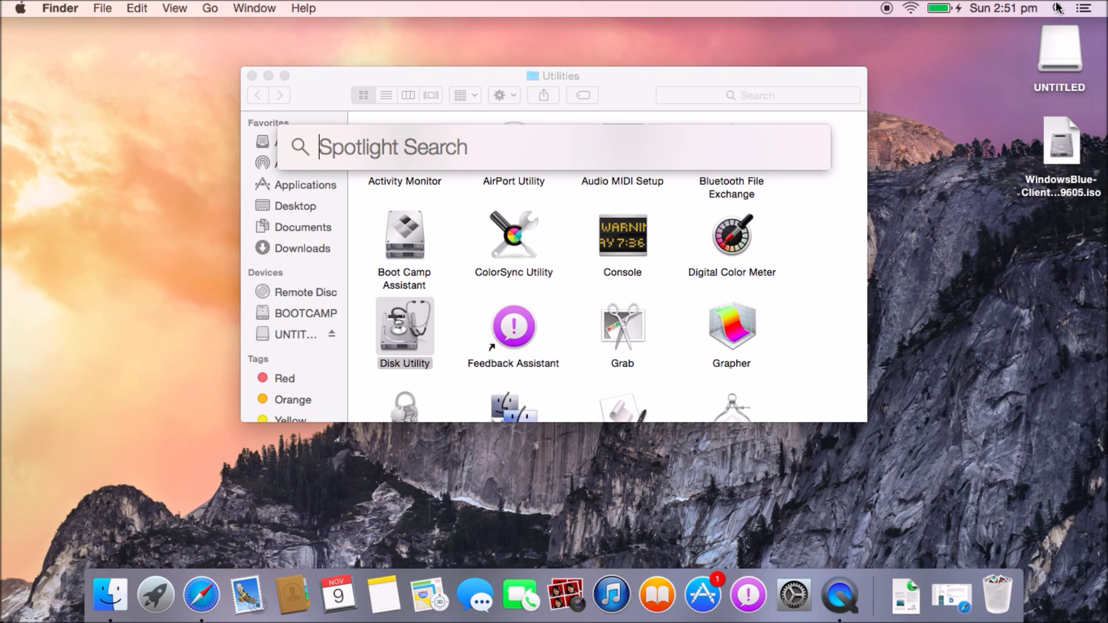
pyautogui.write('boot')
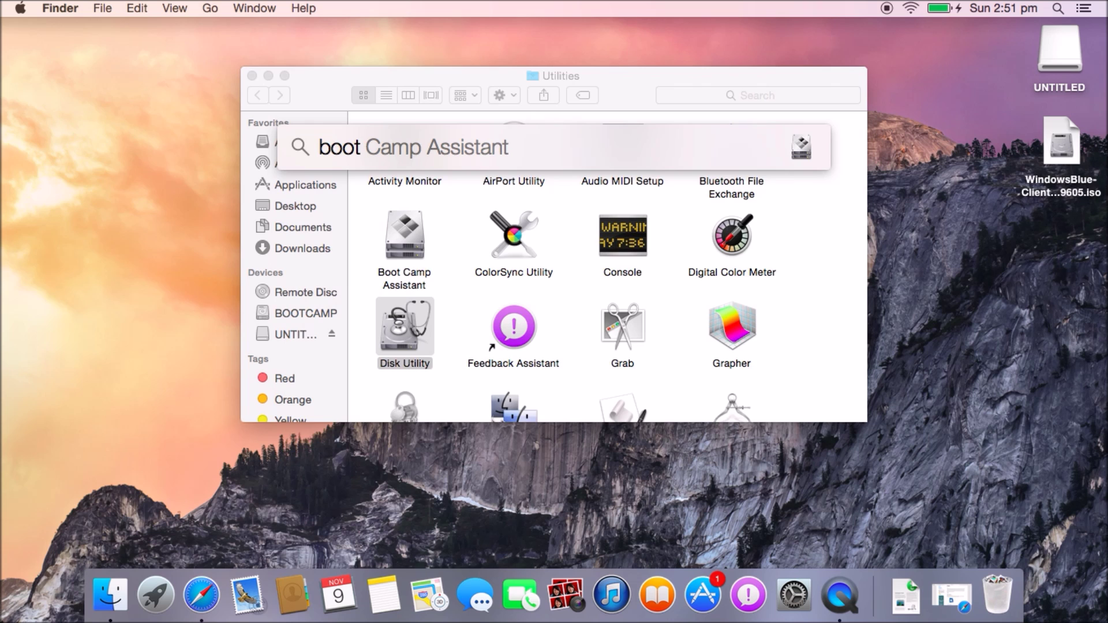
pyautogui.press('Return')
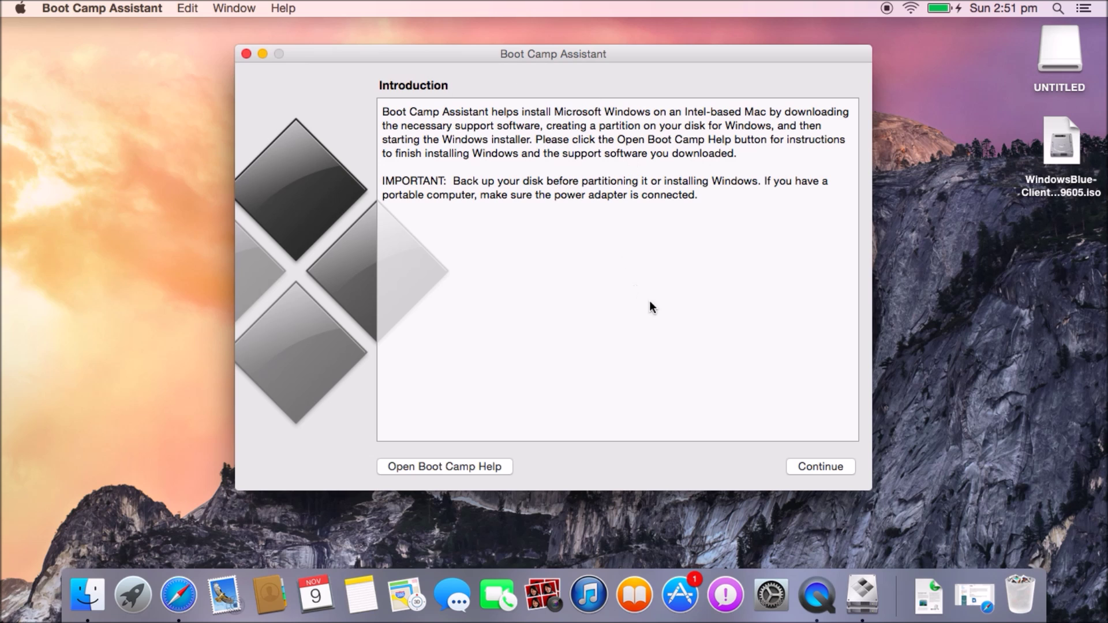
# Select 'Create a Windows 7 or later version install disk' and deselect 'Remove Windows 7 or later version'
pyautogui.click(815, 465)
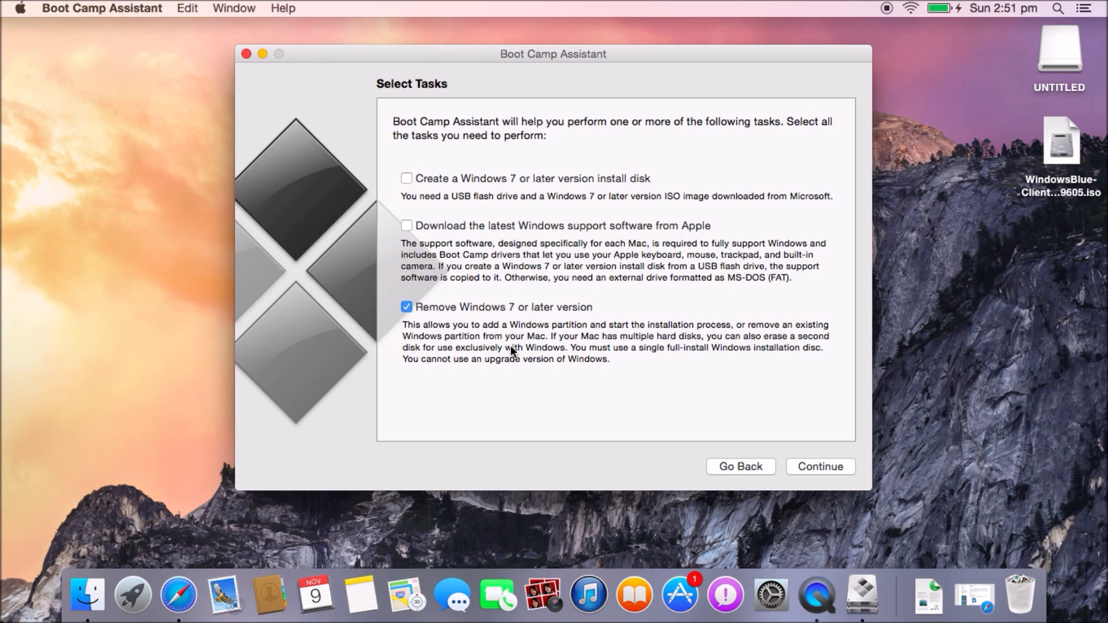
pyautogui.click(407, 308)
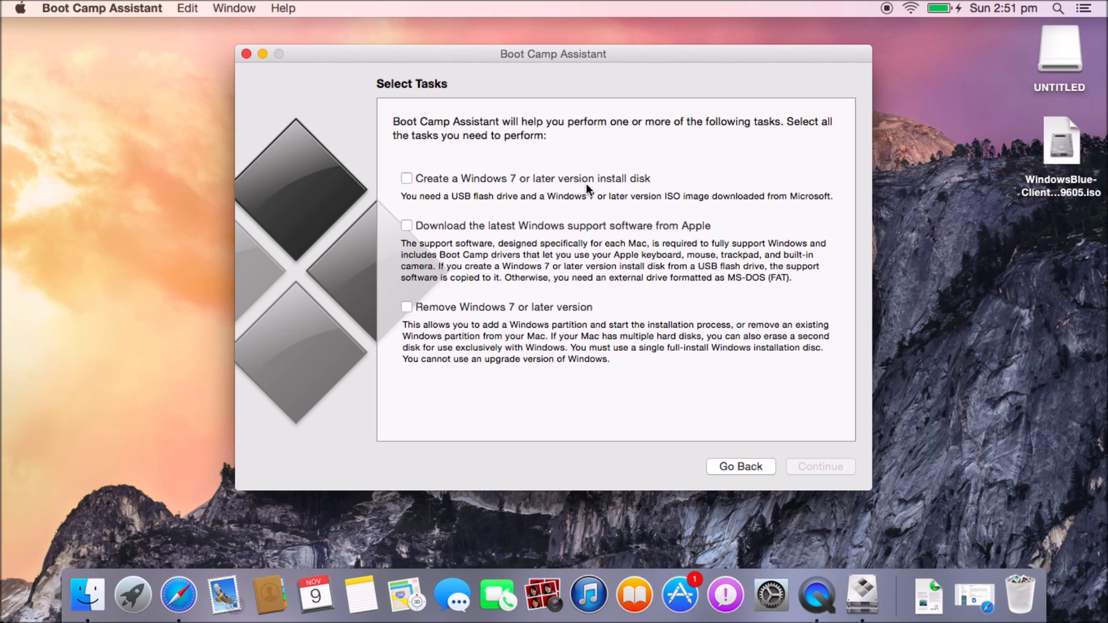
pyautogui.click(407, 180)
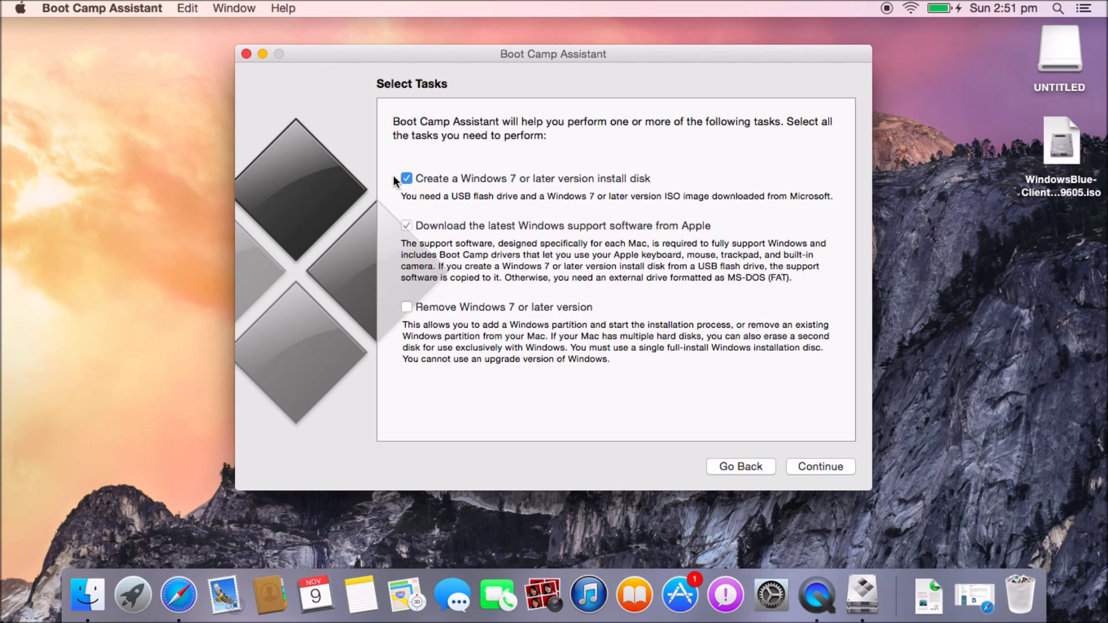
pyautogui.click(819, 467)
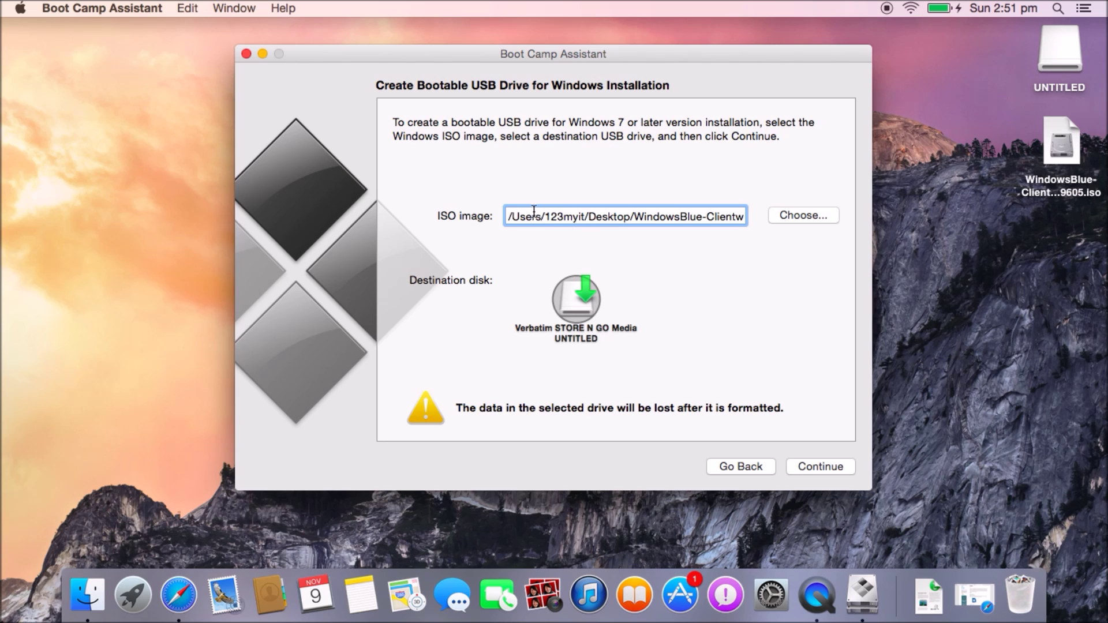
pyautogui.click(1057, 145)
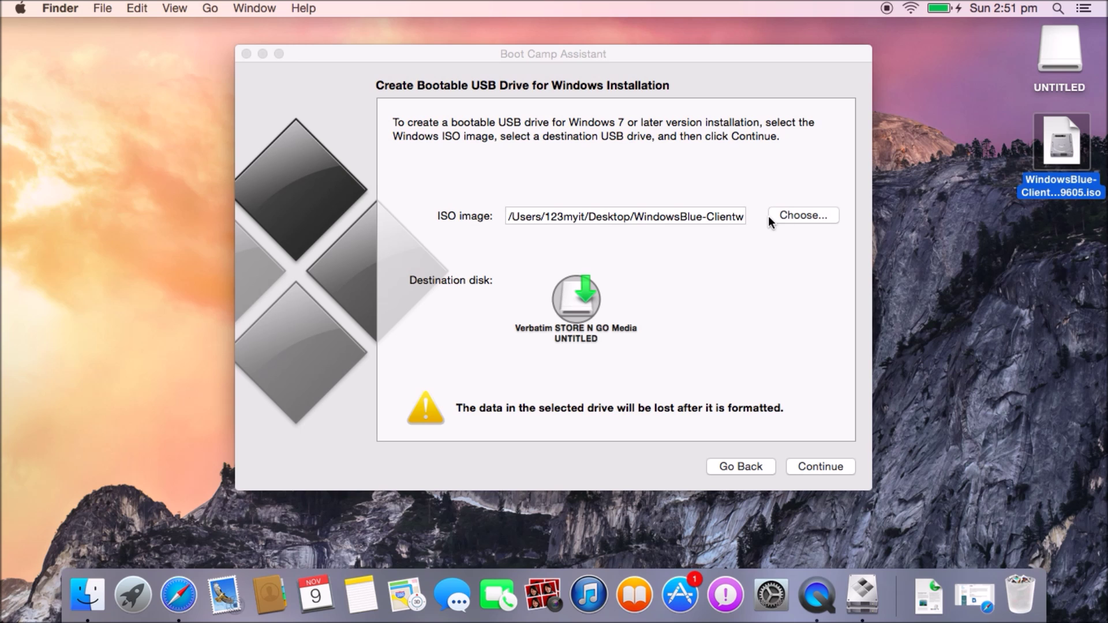
pyautogui.click(802, 216)
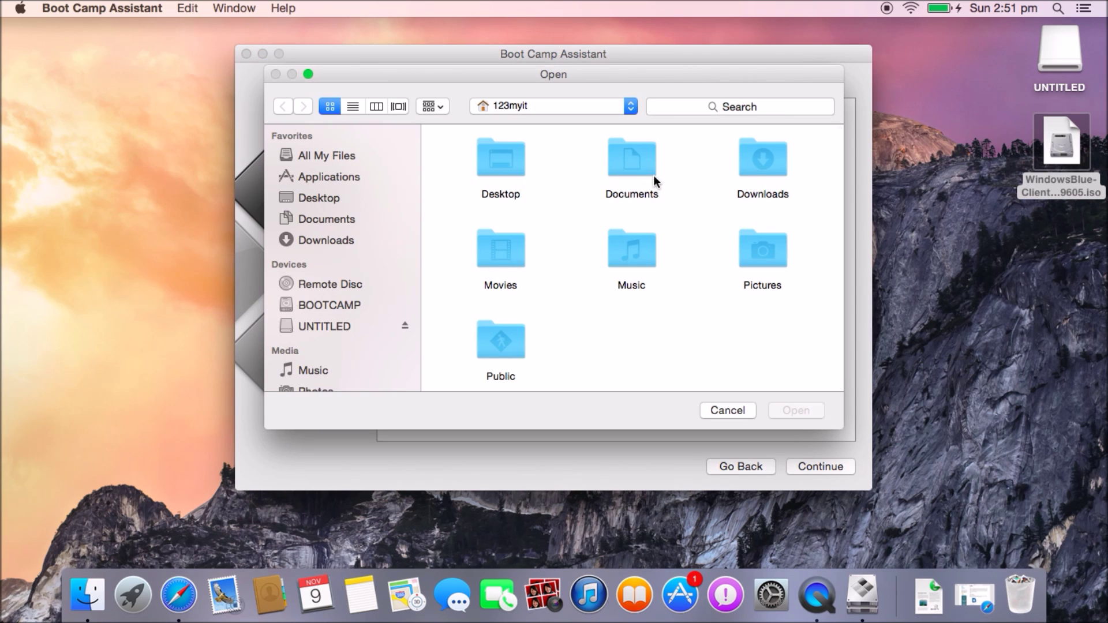
pyautogui.click(724, 412)
pyautogui.moveTo(1054, 148)
pyautogui.mouseDown()
pyautogui.moveTo(862, 188)
pyautogui.moveTo(695, 242)
pyautogui.moveTo(945, 190)
pyautogui.moveTo(1060, 149)
pyautogui.mouseUp()
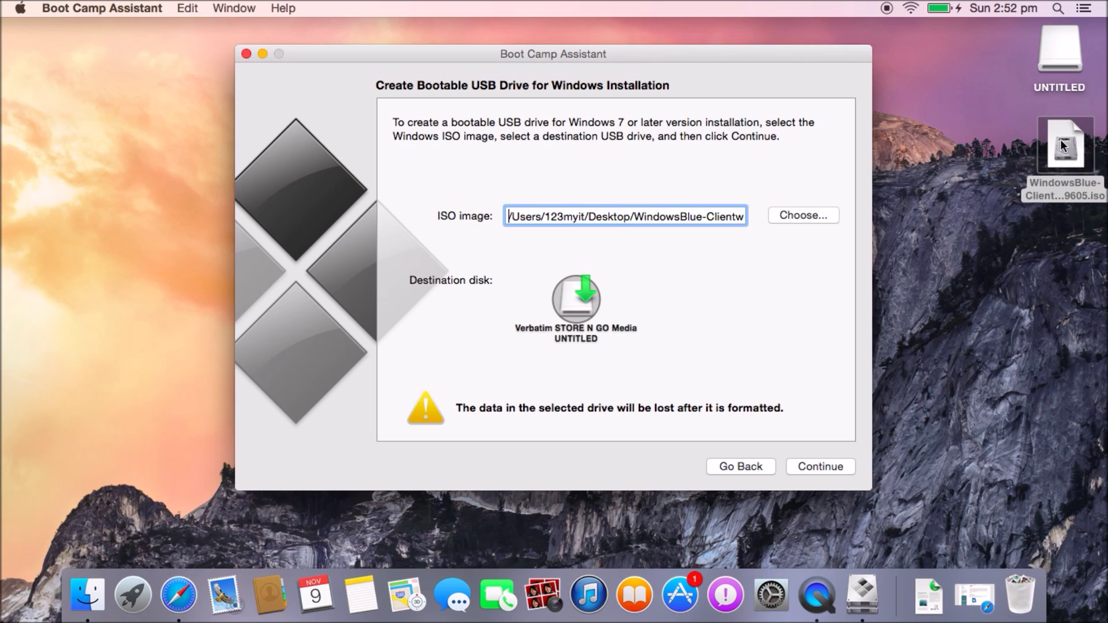
pyautogui.click(918, 161)
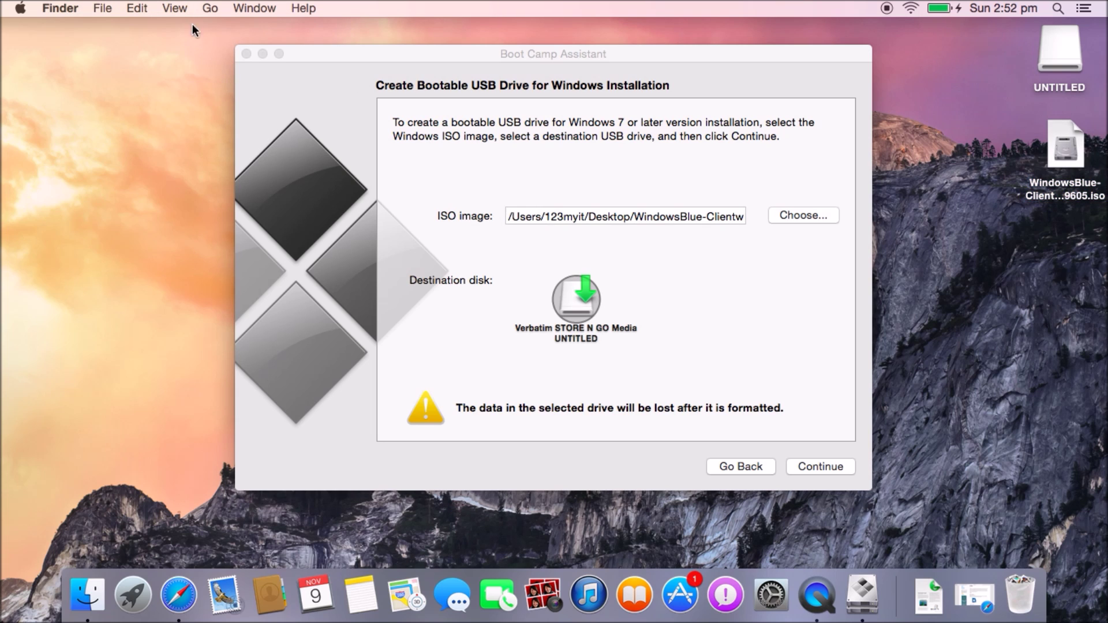
pyautogui.click(209, 9)
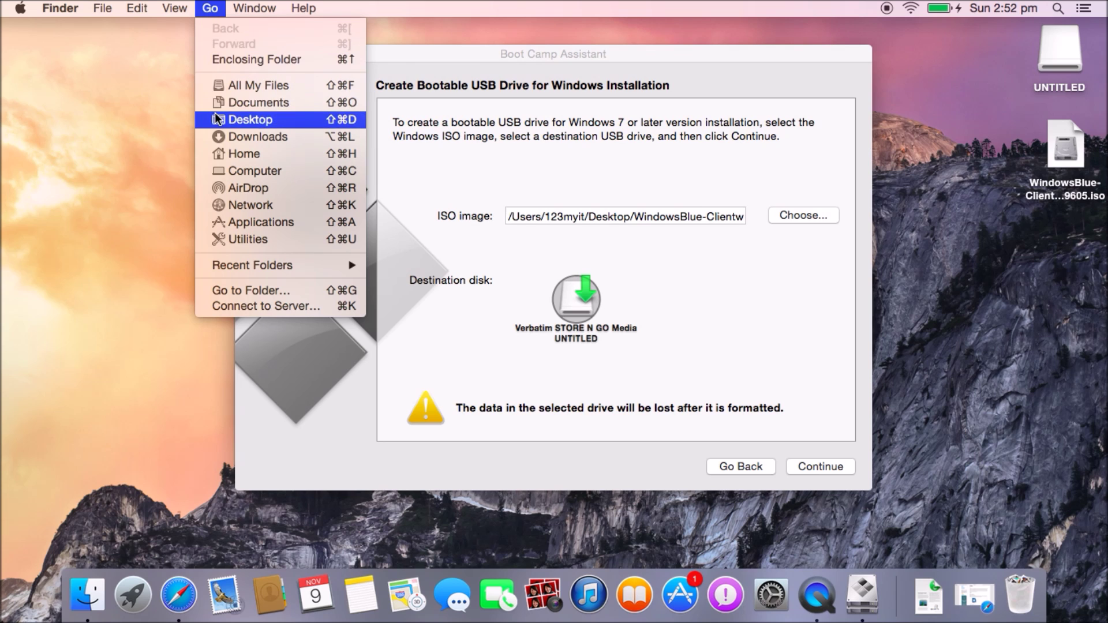
pyautogui.click(224, 105)
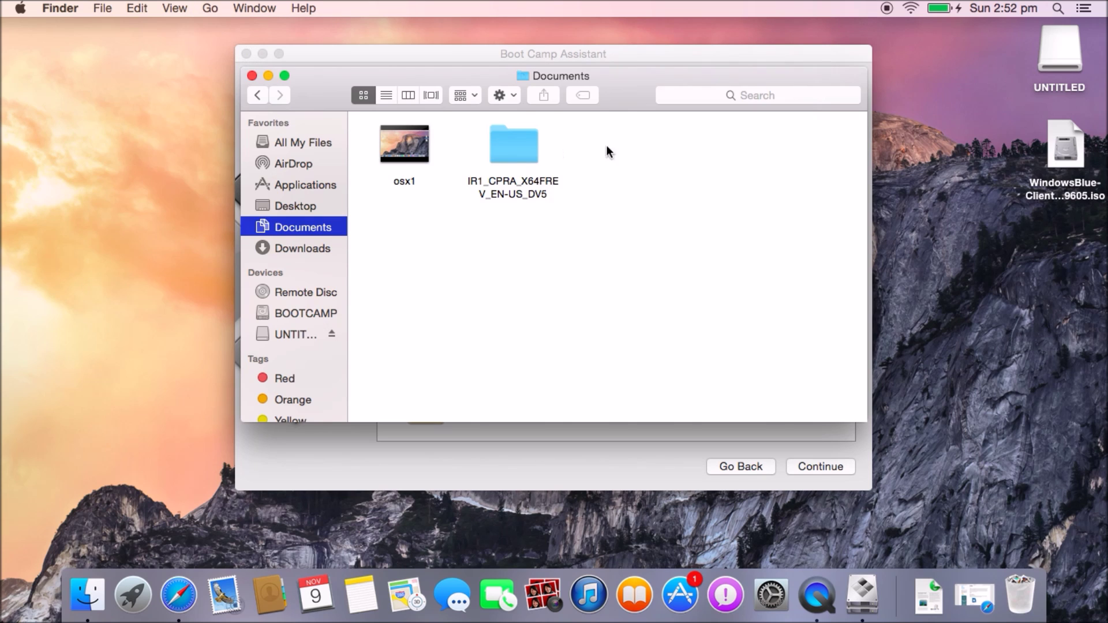
pyautogui.moveTo(1077, 149); pyautogui.dragTo(739, 169)
pyautogui.moveTo(887, 186); pyautogui.dragTo(1083, 257)
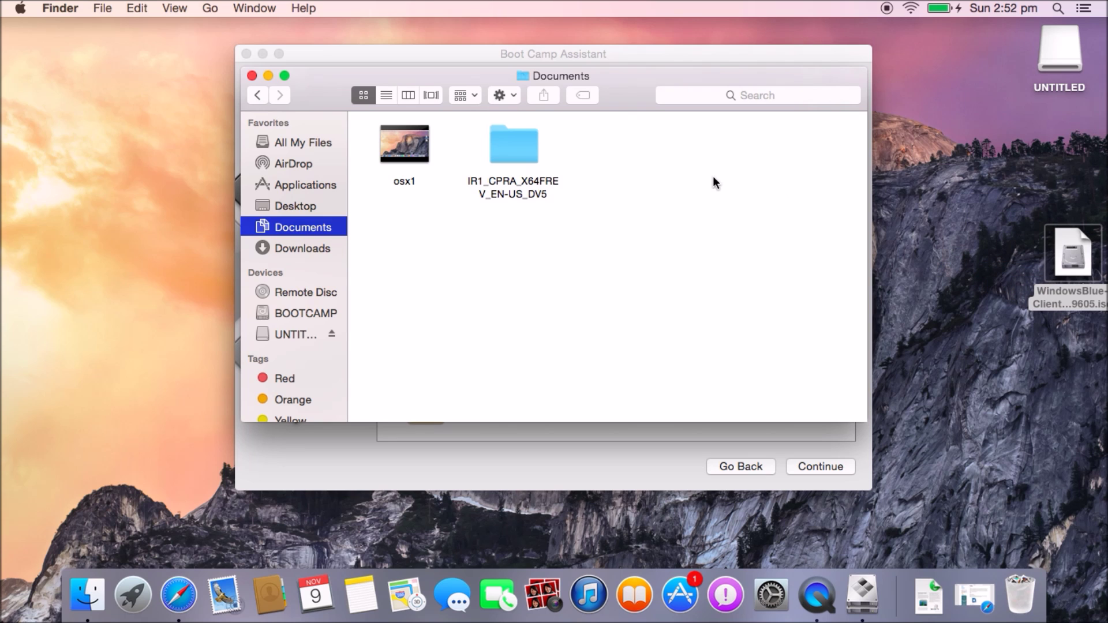
pyautogui.click(254, 75)
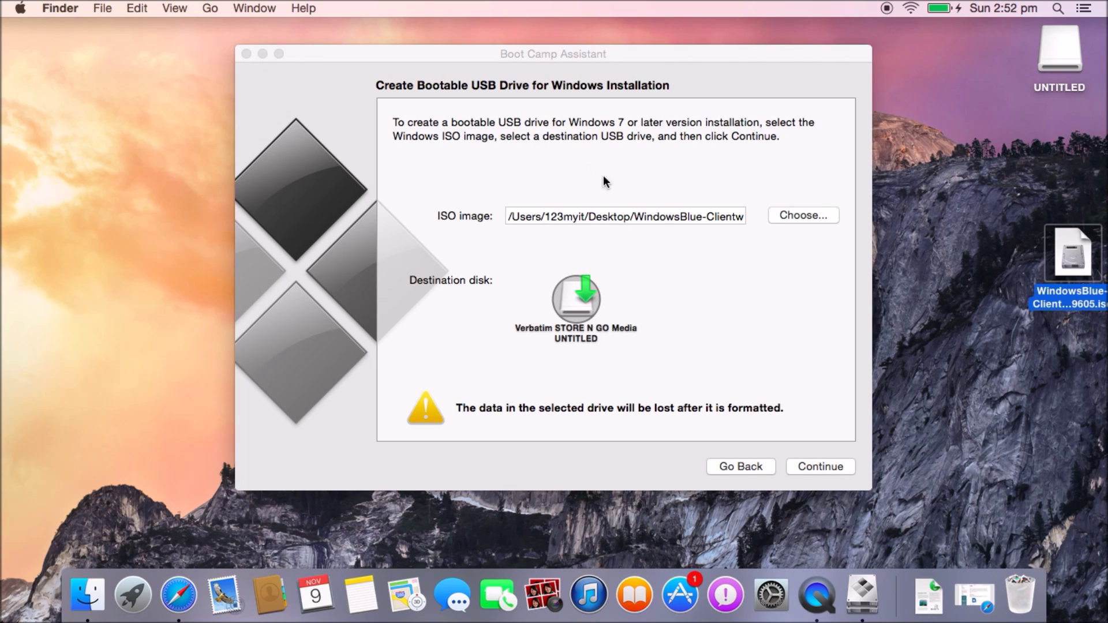
pyautogui.click(798, 214)
pyautogui.click(632, 165)
pyautogui.doubleClick(632, 165)
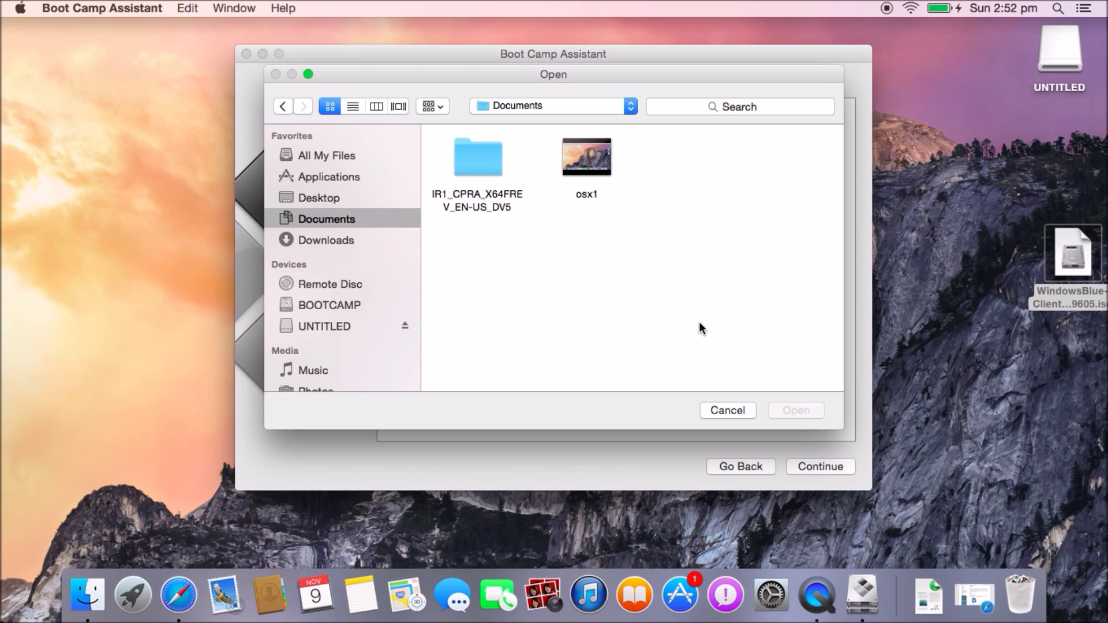
pyautogui.click(727, 410)
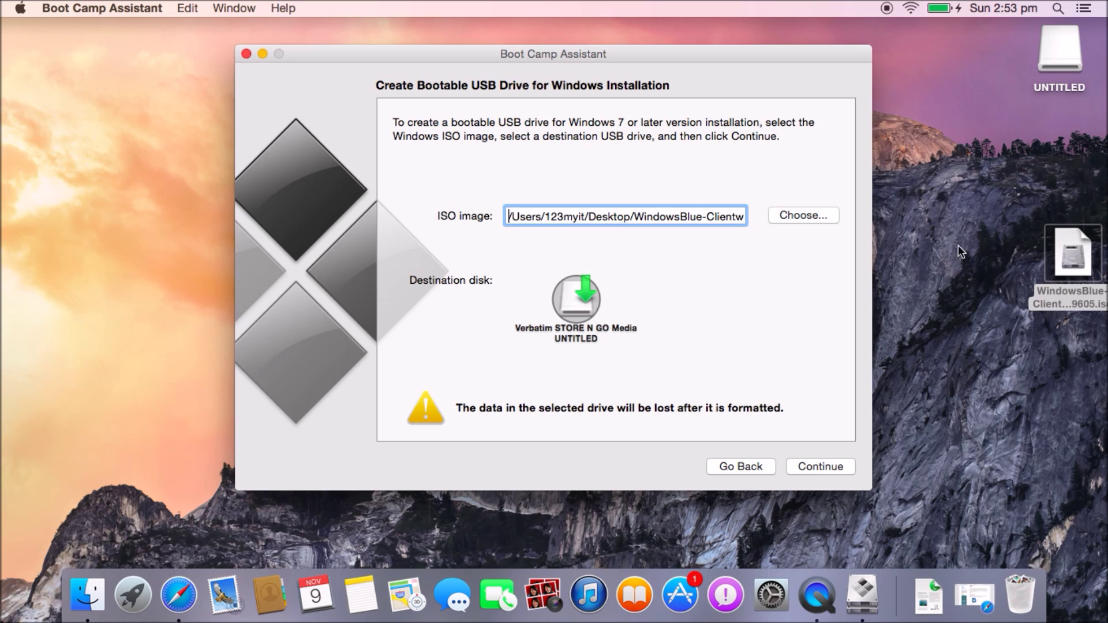
# Submit the Windows ISO and UNTITLED USB destination to reach the erase warning
pyautogui.moveTo(1074, 251); pyautogui.dragTo(1061, 182)
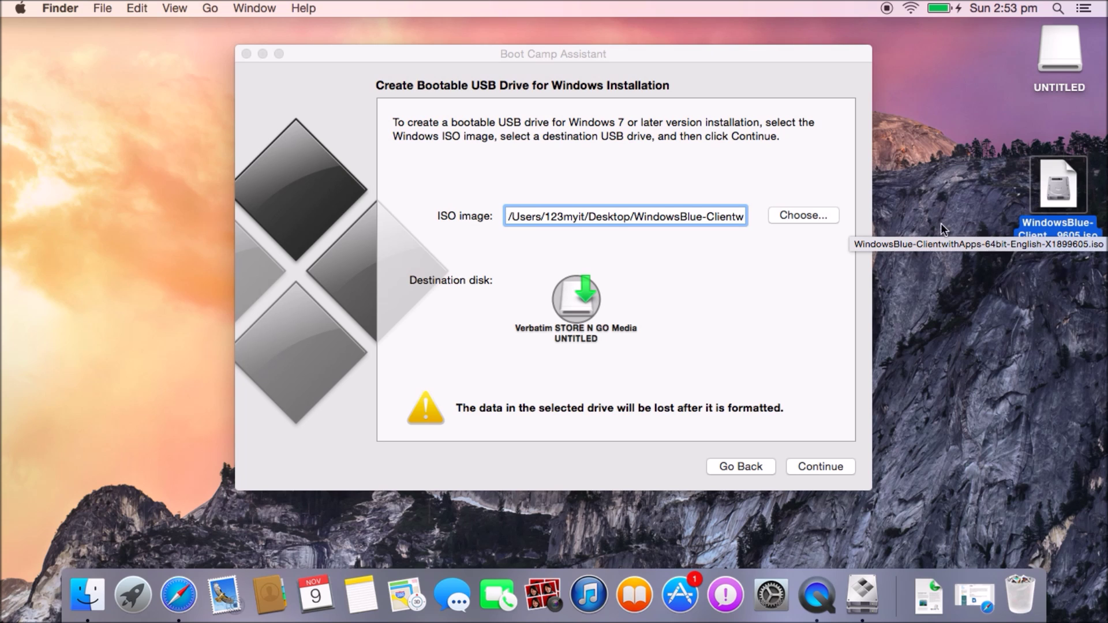
pyautogui.click(777, 251)
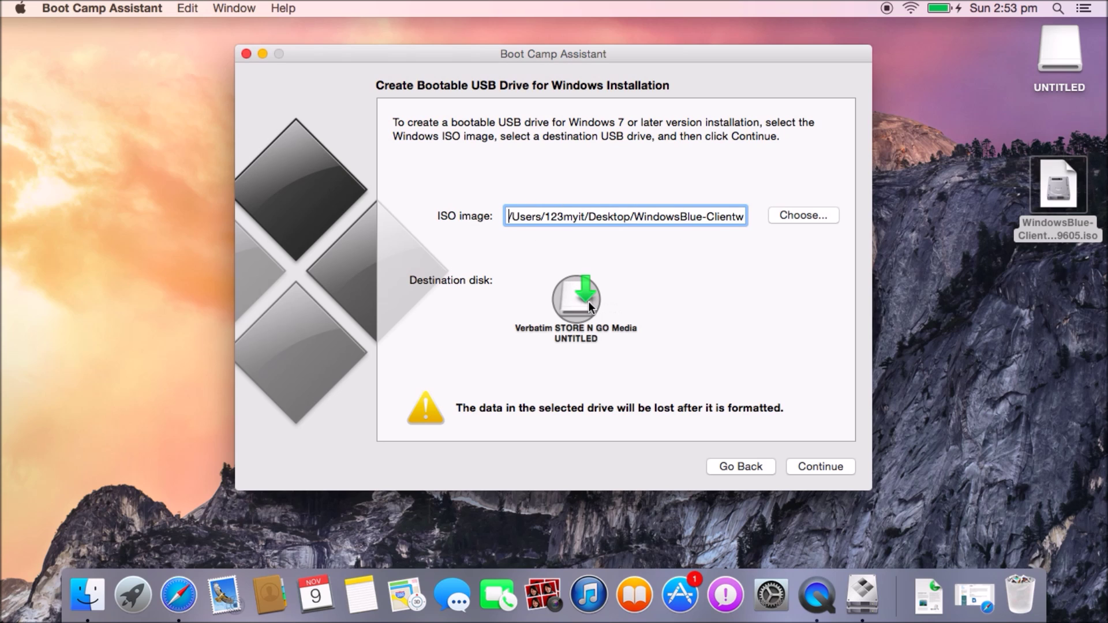
pyautogui.click(832, 467)
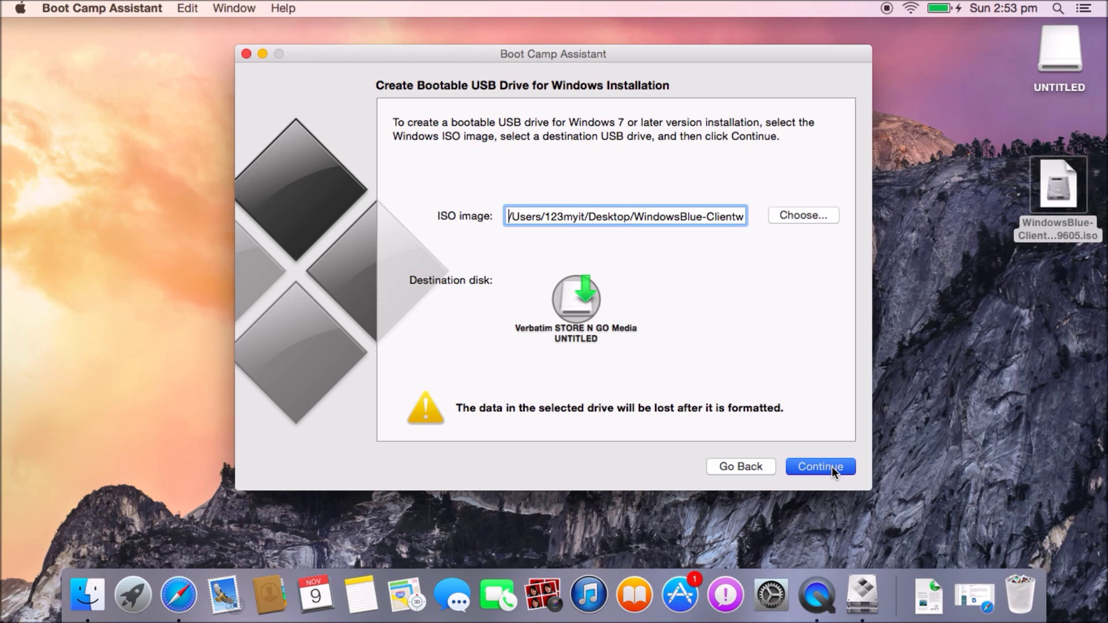
pyautogui.click(832, 467)
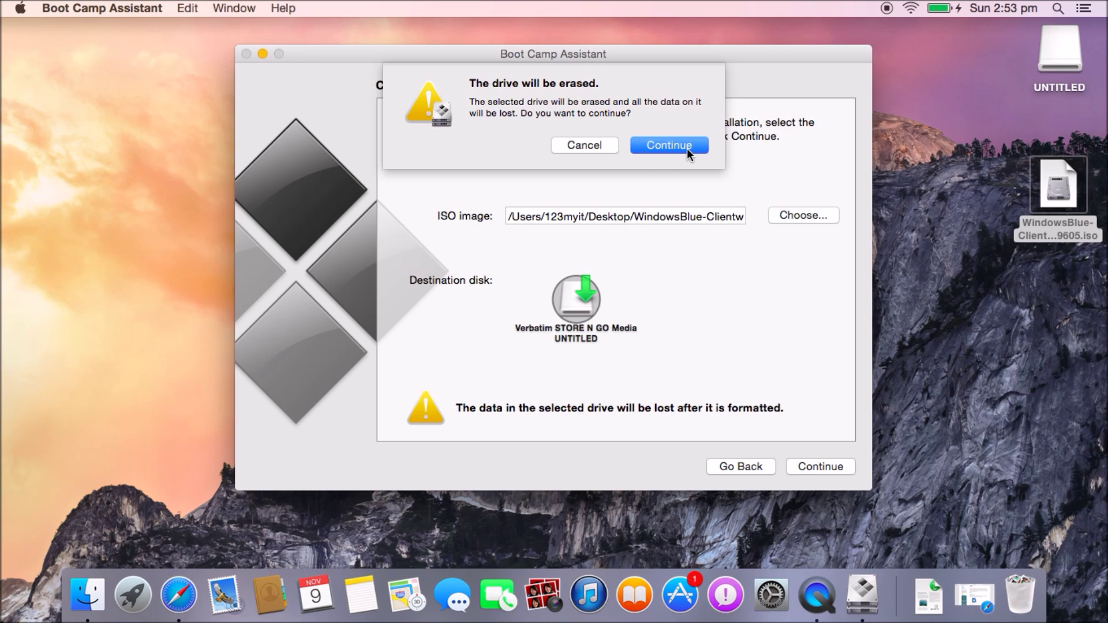
# Approve erasing the USB drive so it is formatted as WININSTALL
pyautogui.click(669, 145)
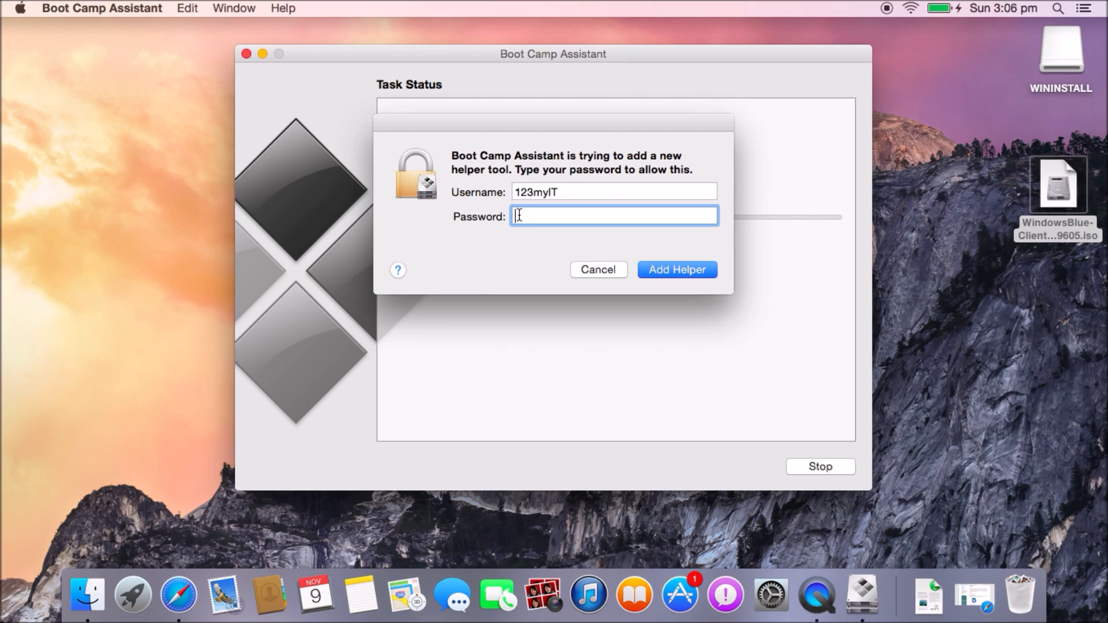
# Authorise the helper tool with the administrator password and accept the Windows support software download
pyautogui.write('•••••••••')
pyautogui.press('Return')
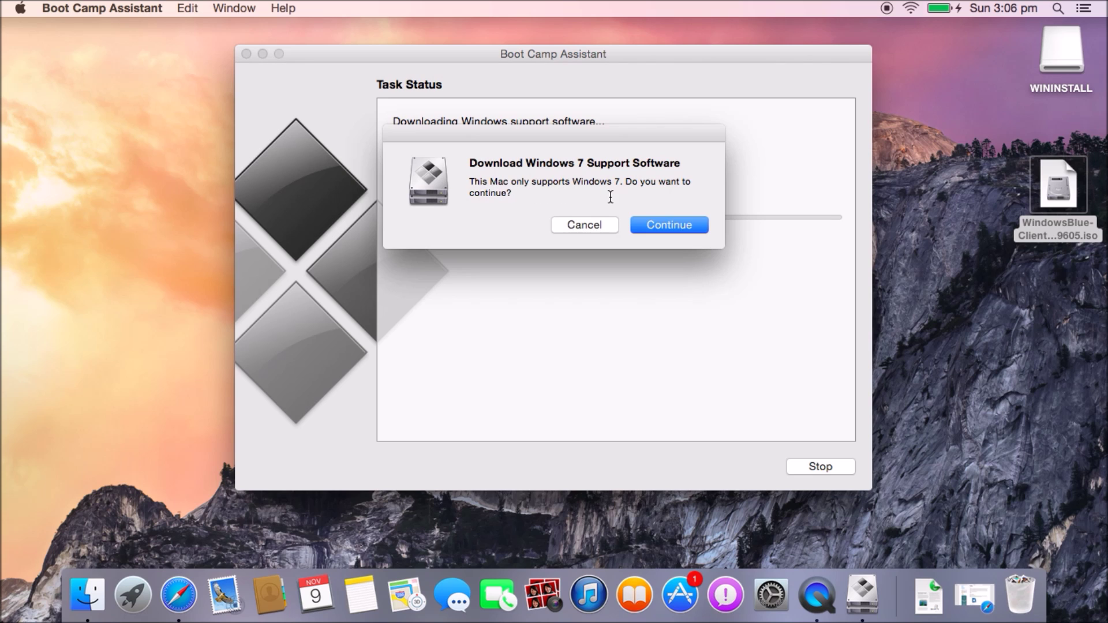
pyautogui.click(665, 225)
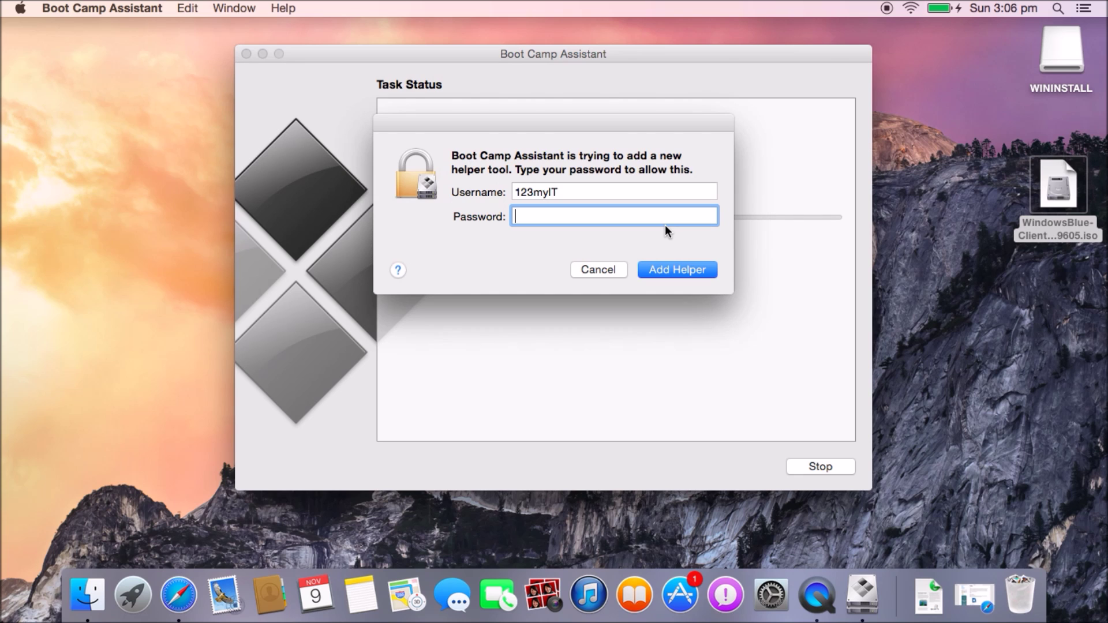
pyautogui.write('•••••••••')
pyautogui.press('Return')
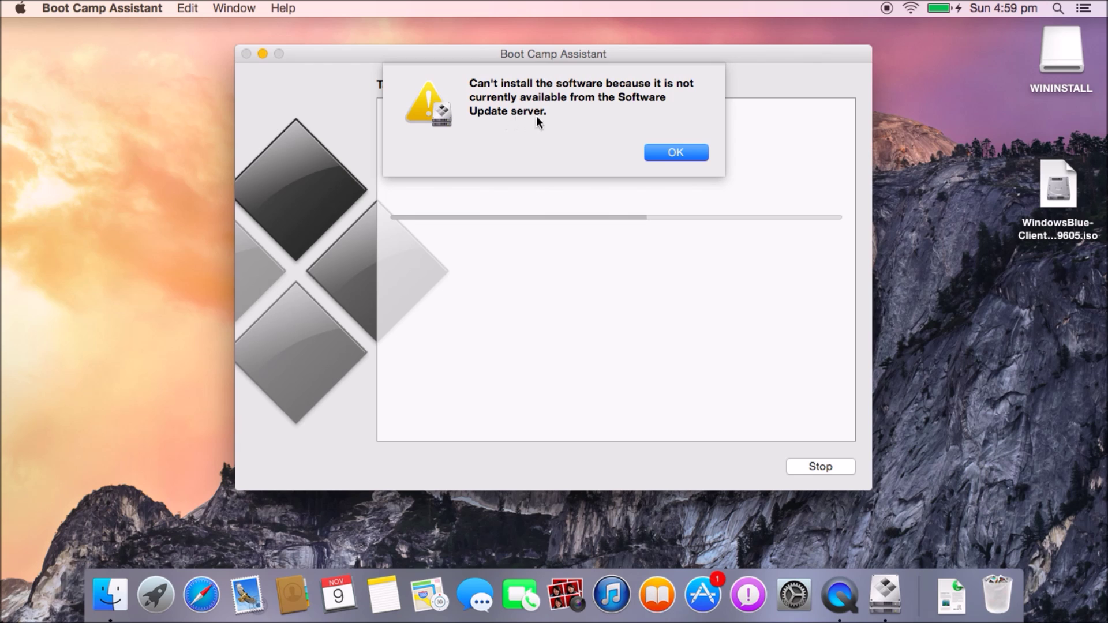
# Dismiss the download error and open the WININSTALL drive to view its Windows setup files
pyautogui.click(686, 155)
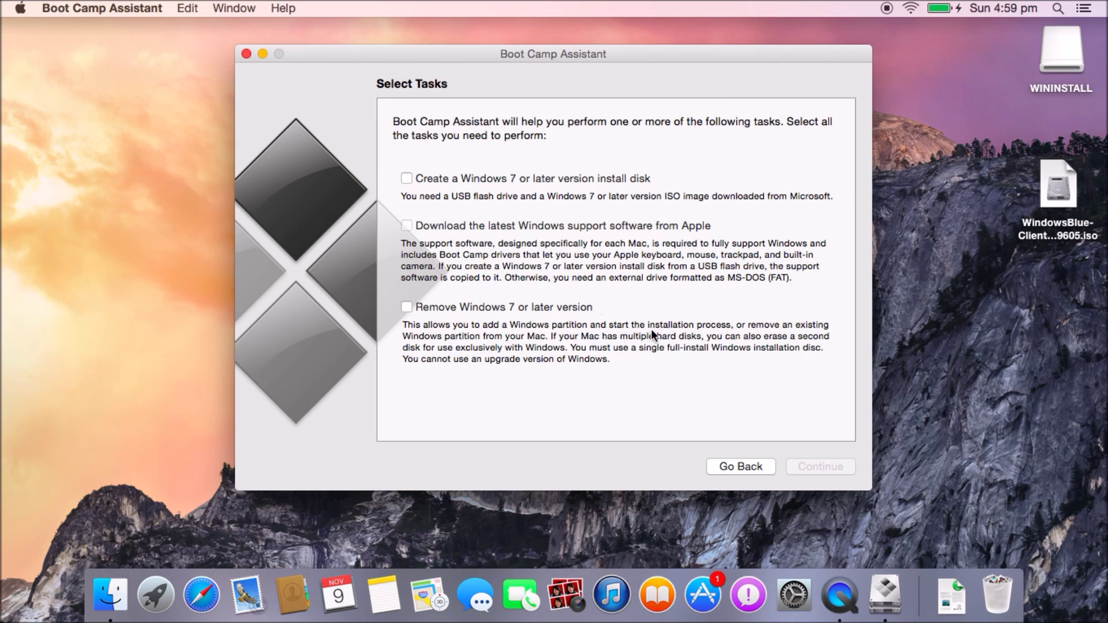
pyautogui.doubleClick(1060, 51)
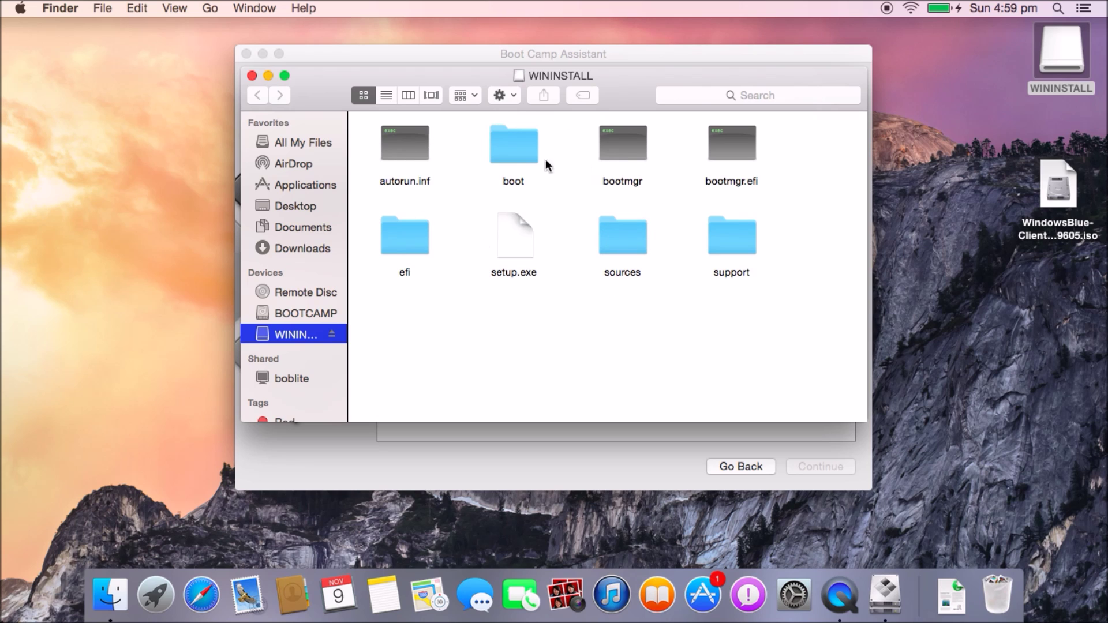
# Close the WININSTALL Finder window so Boot Camp Assistant's Select Tasks page is visible
pyautogui.click(252, 76)
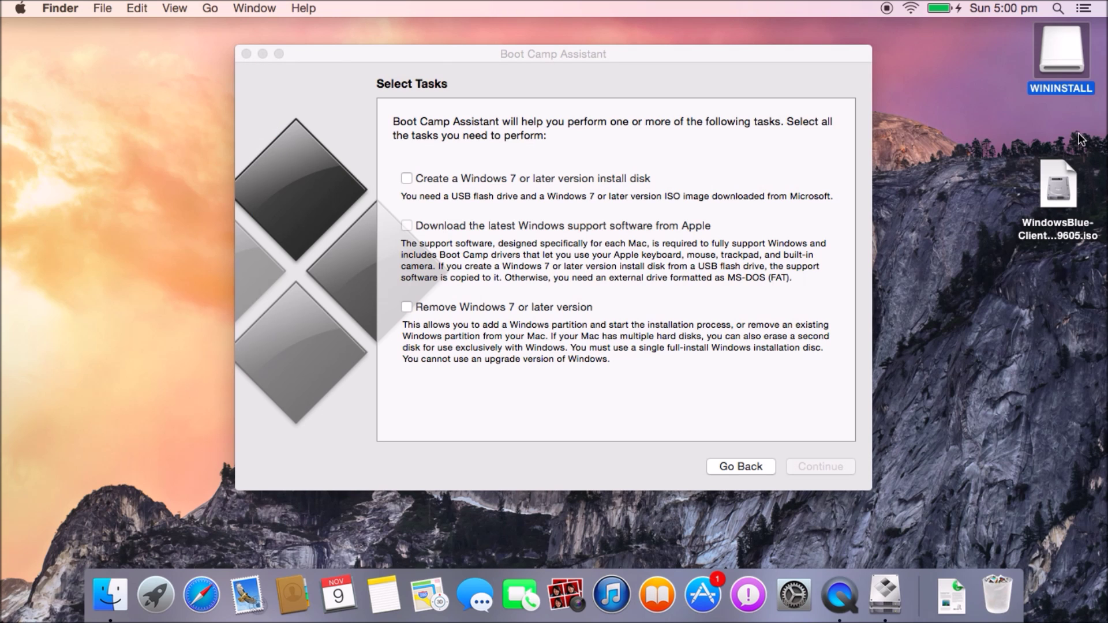